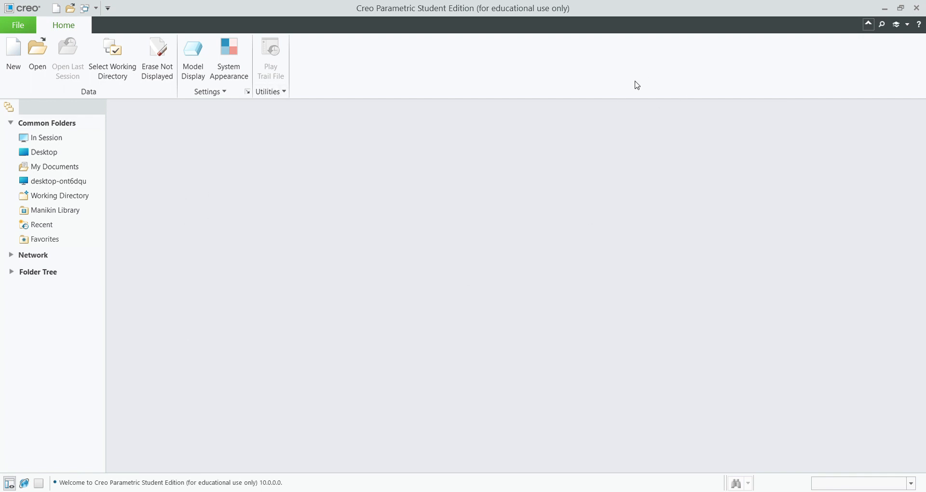
# Create a new sketch named ZEUSCAD and turn on the sketch grid display.
pyautogui.click(13, 62)
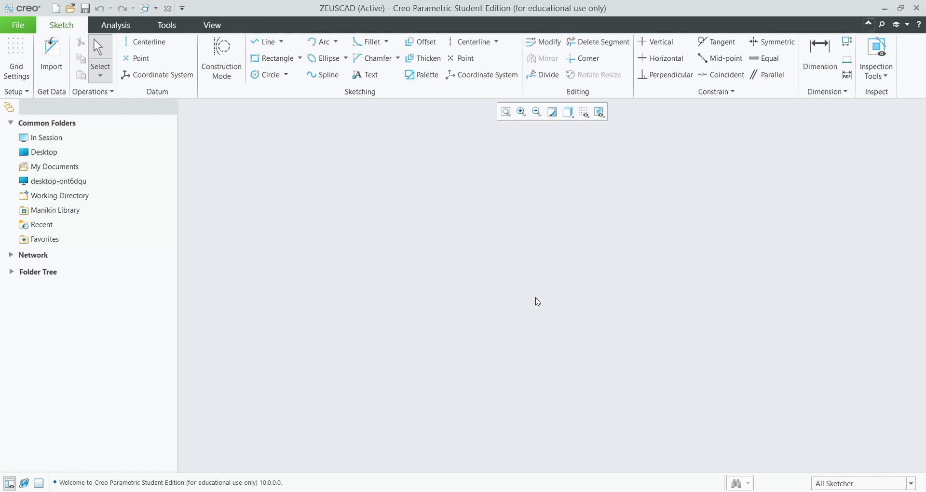
pyautogui.click(584, 112)
pyautogui.click(858, 458)
pyautogui.click(910, 484)
pyautogui.click(844, 438)
pyautogui.click(911, 483)
pyautogui.click(851, 449)
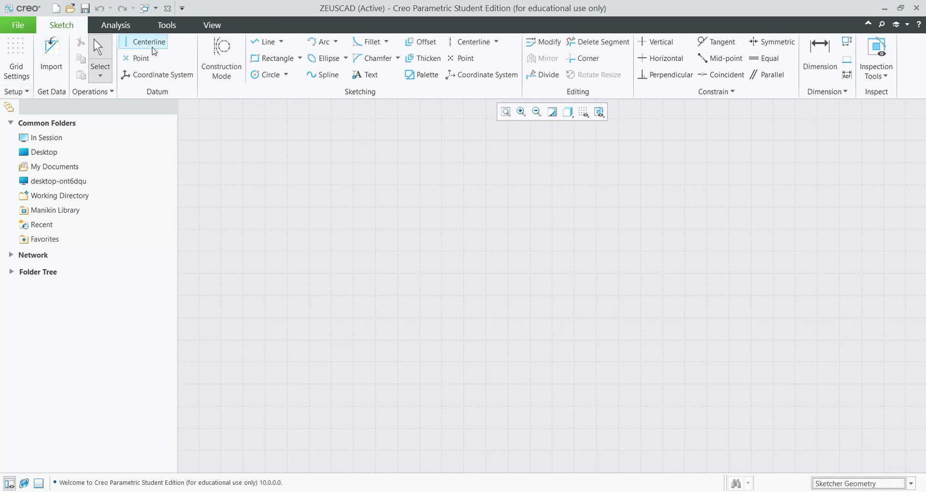
pyautogui.click(138, 43)
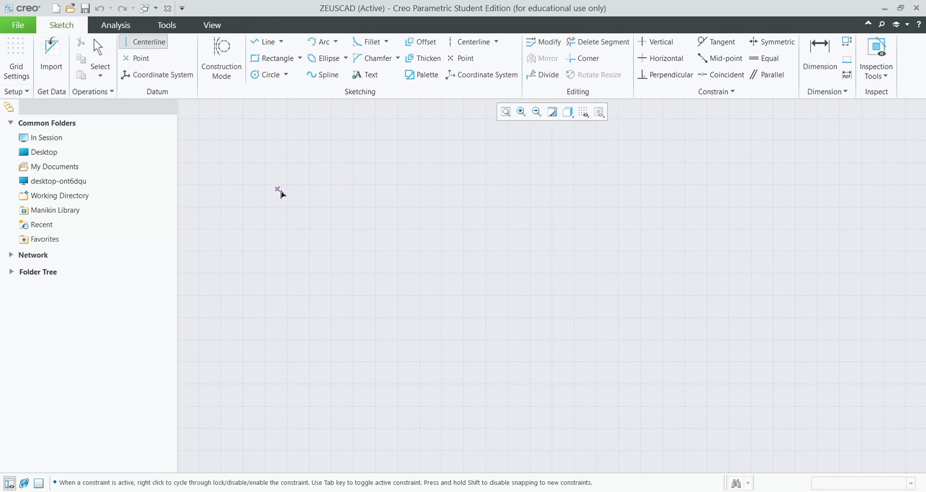
pyautogui.click(277, 184)
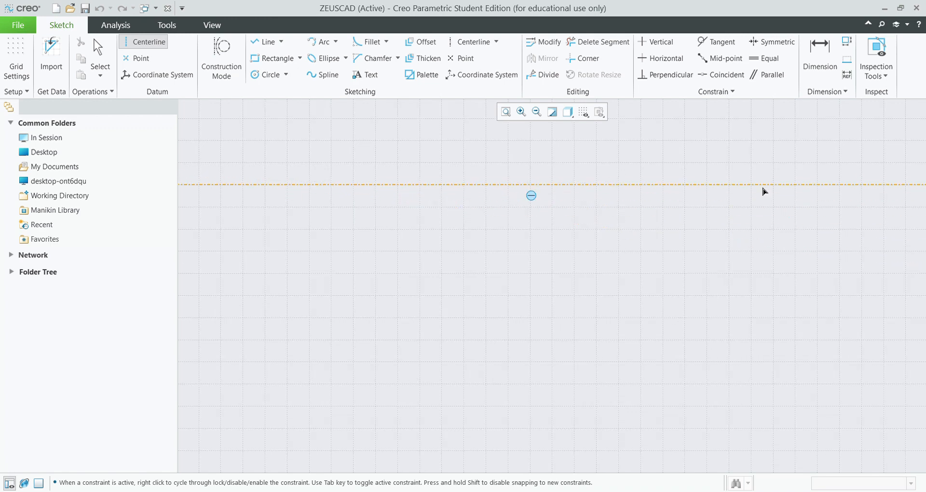
pyautogui.click(768, 186)
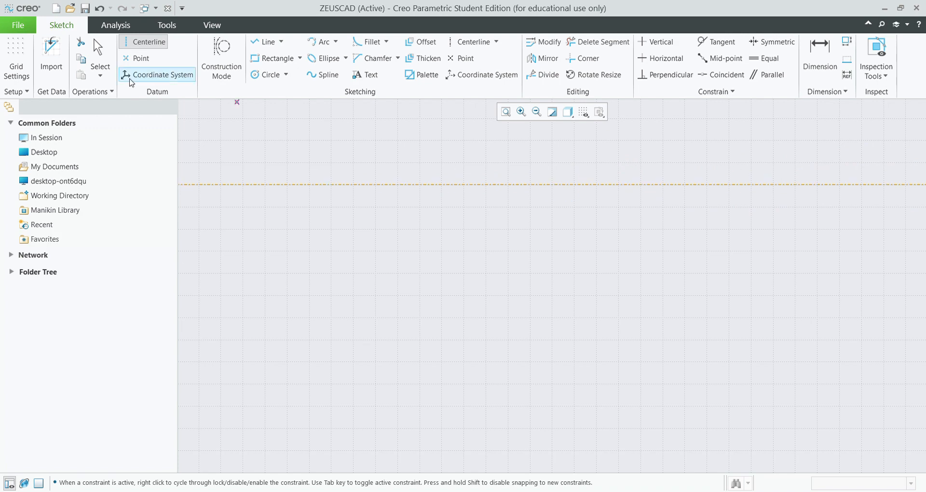
pyautogui.click(272, 186)
pyautogui.click(733, 241)
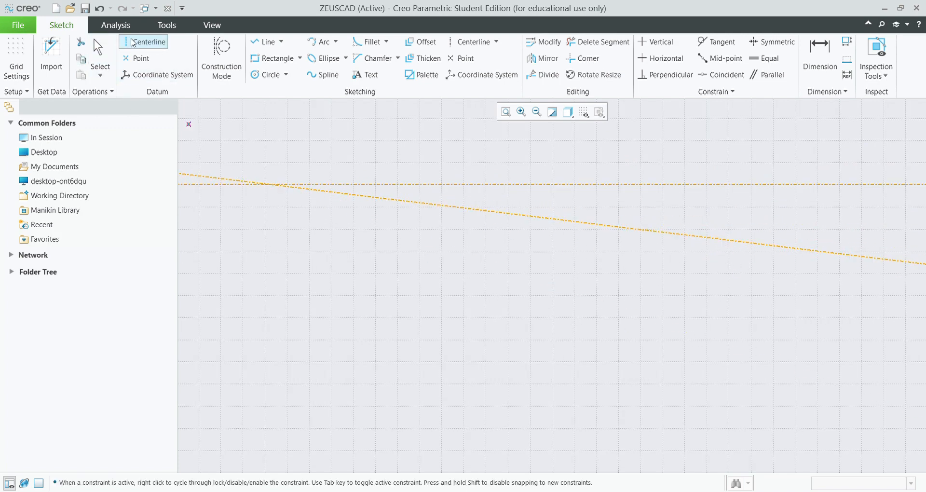
pyautogui.click(433, 131)
pyautogui.click(432, 331)
pyautogui.click(324, 319)
pyautogui.click(744, 319)
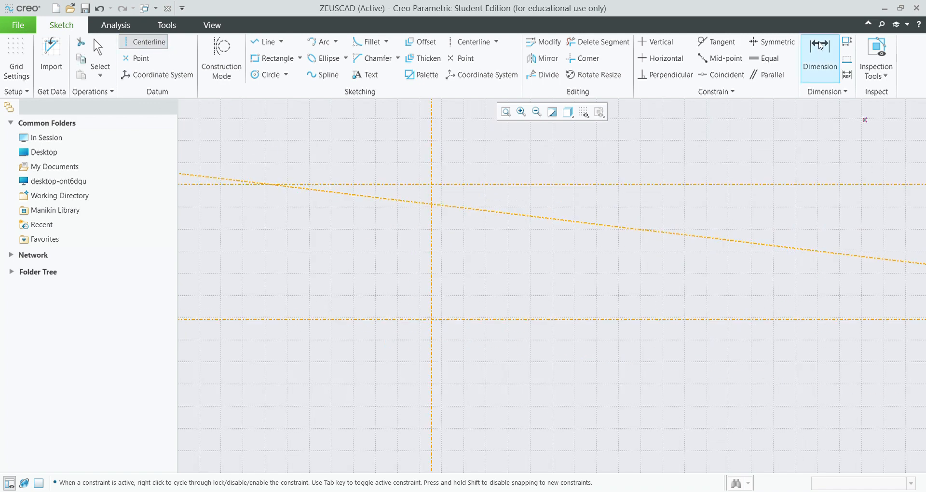
pyautogui.click(838, 67)
pyautogui.doubleClick(224, 252)
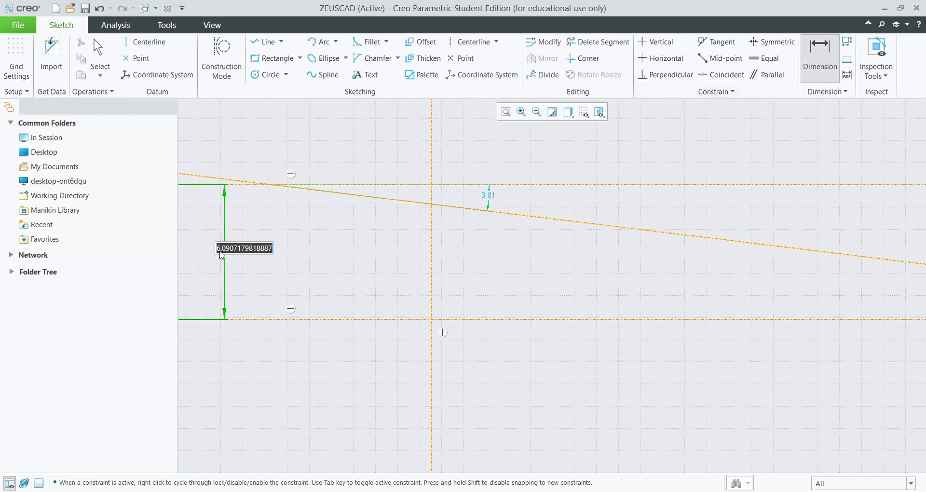
pyautogui.press('BackSpace')
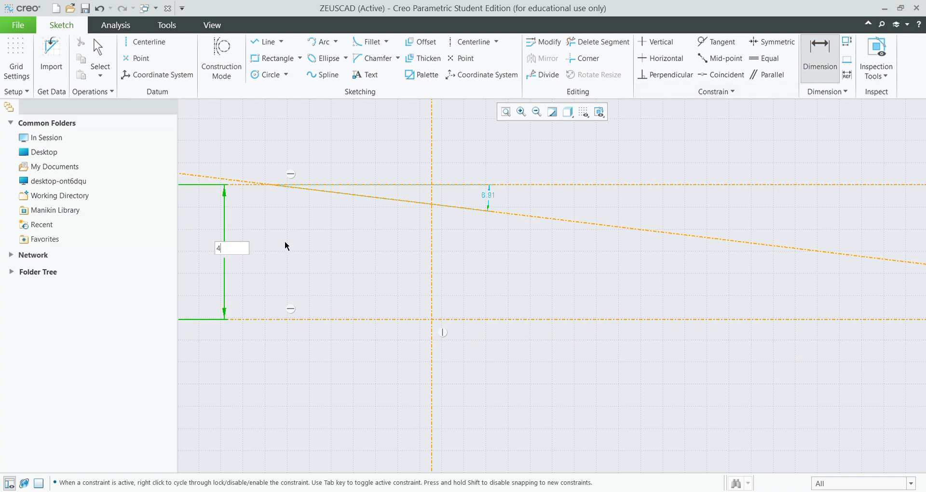
pyautogui.write('10')
pyautogui.press('Return')
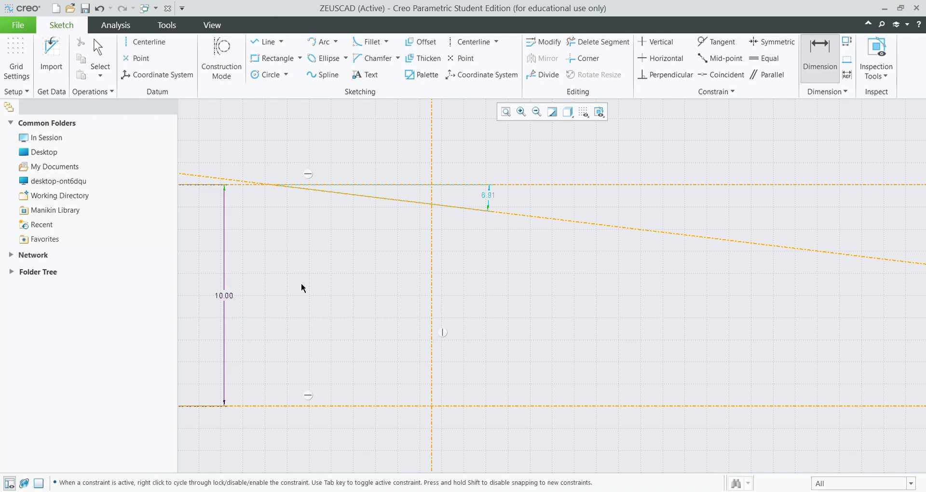
pyautogui.doubleClick(489, 196)
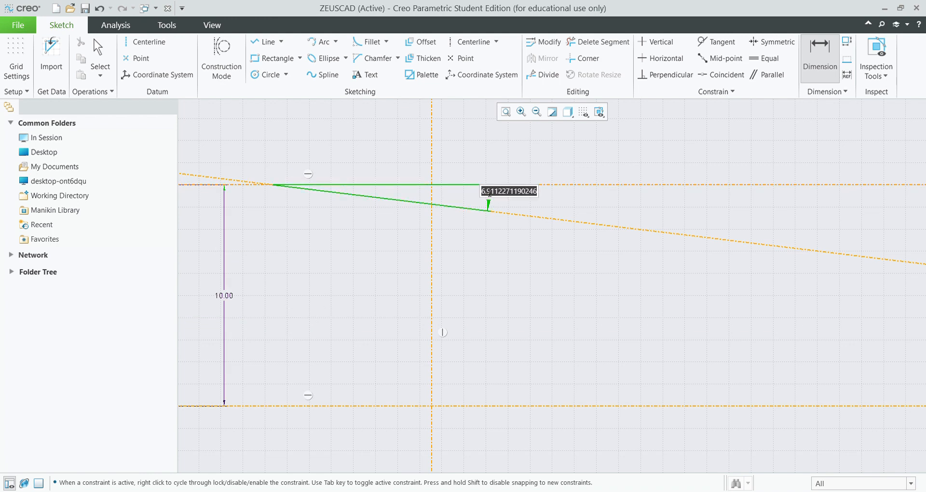
pyautogui.write('94')
pyautogui.press('BackSpace')
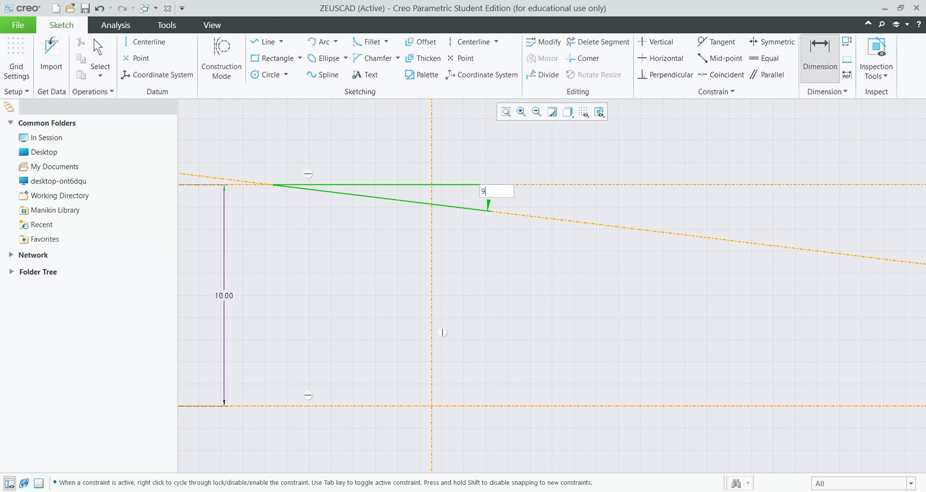
pyautogui.press('Return')
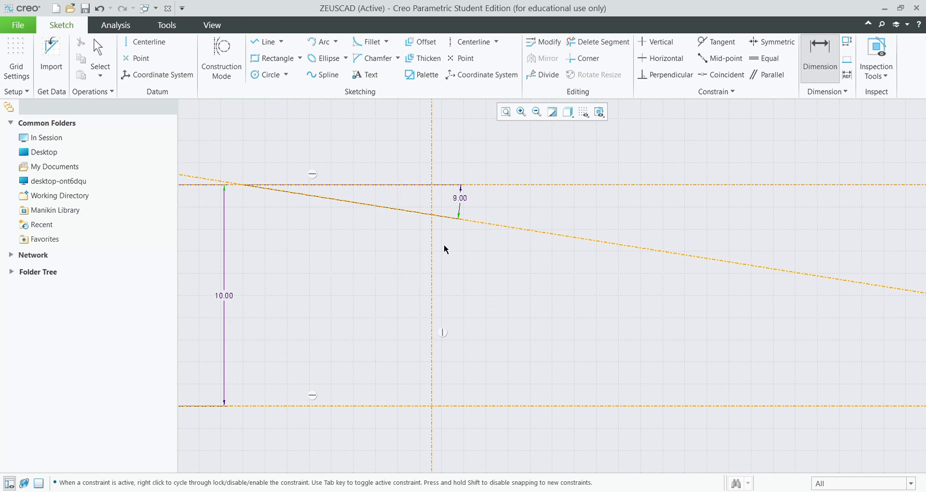
pyautogui.hotkey('ctrl', 'z')
pyautogui.hotkey('ctrl', 'z')
pyautogui.hotkey('ctrl', 'z')
pyautogui.hotkey('ctrl', 'z')
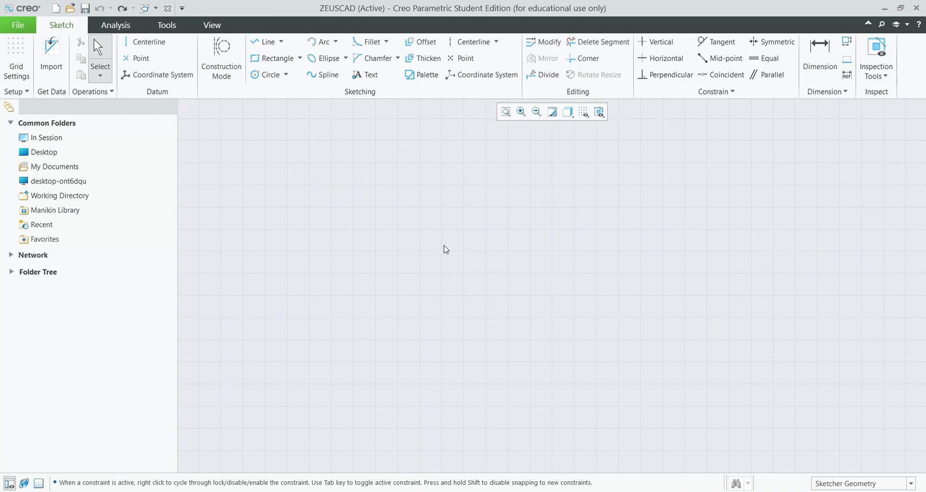
pyautogui.hotkey('ctrl', 'y')
pyautogui.hotkey('ctrl', 'y')
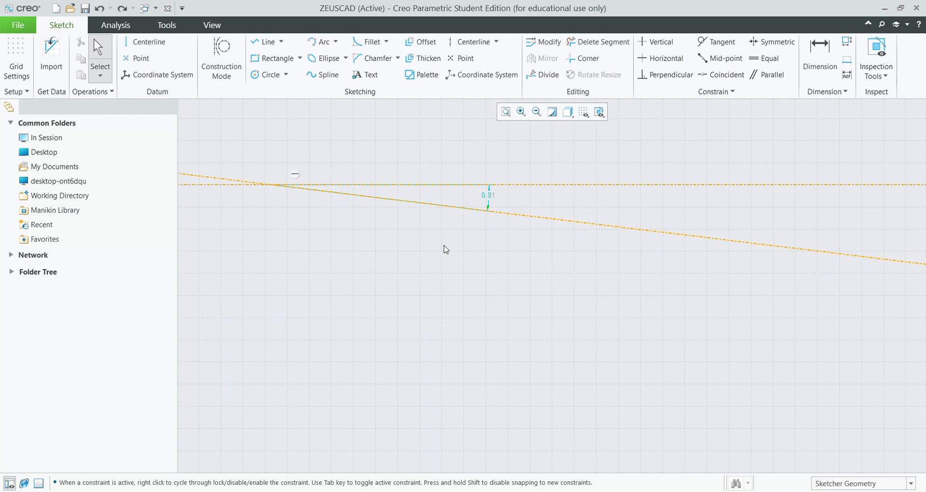
pyautogui.hotkey('ctrl', 'y')
pyautogui.hotkey('ctrl', 'y')
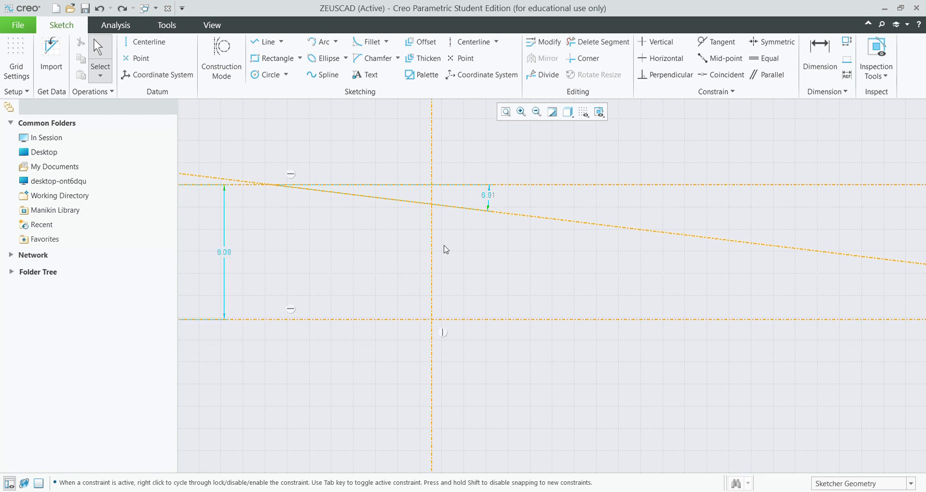
pyautogui.hotkey('ctrl', 'y')
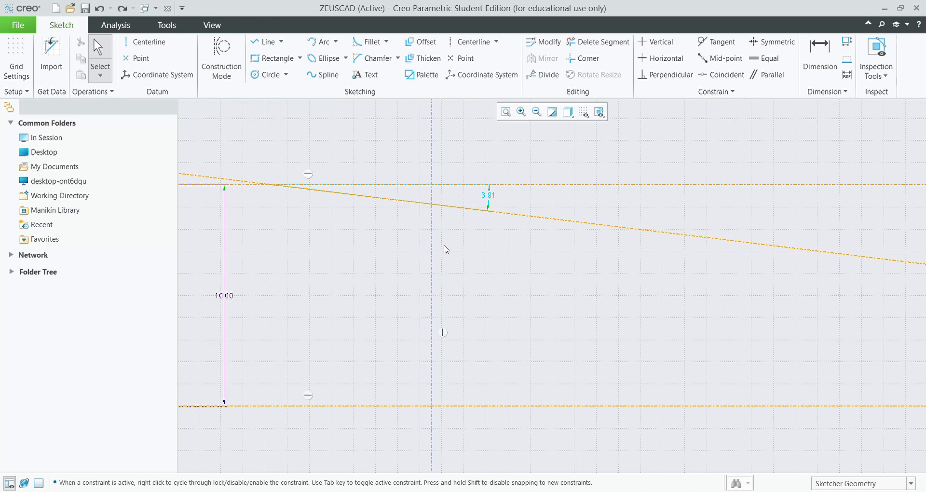
pyautogui.hotkey('ctrl', 'z')
pyautogui.hotkey('ctrl', 'z')
pyautogui.hotkey('ctrl', 'z')
pyautogui.hotkey('ctrl', 'z')
pyautogui.hotkey('ctrl', 'z')
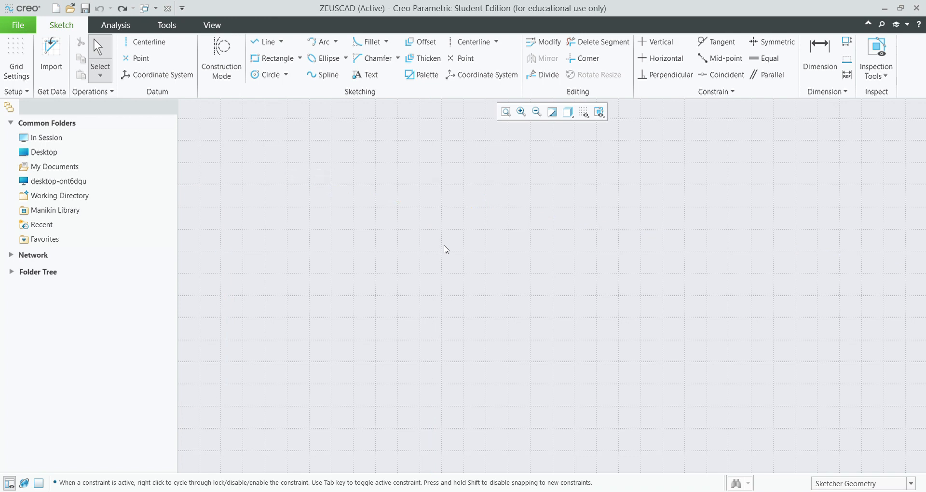
pyautogui.click(128, 58)
pyautogui.click(372, 188)
pyautogui.click(716, 169)
pyautogui.click(660, 307)
pyautogui.click(541, 245)
pyautogui.click(440, 354)
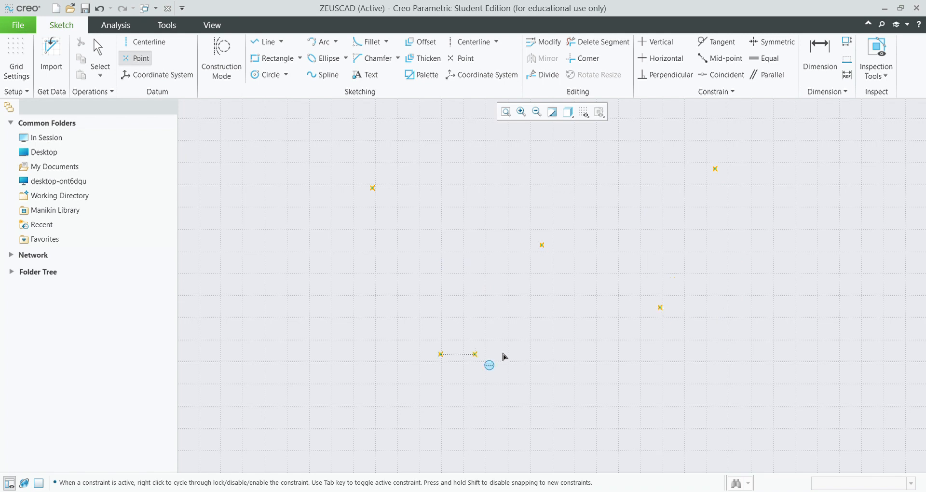
pyautogui.click(649, 240)
pyautogui.click(500, 161)
pyautogui.hotkey('ctrl', 'z')
pyautogui.hotkey('ctrl', 'z')
pyautogui.hotkey('ctrl', 'z')
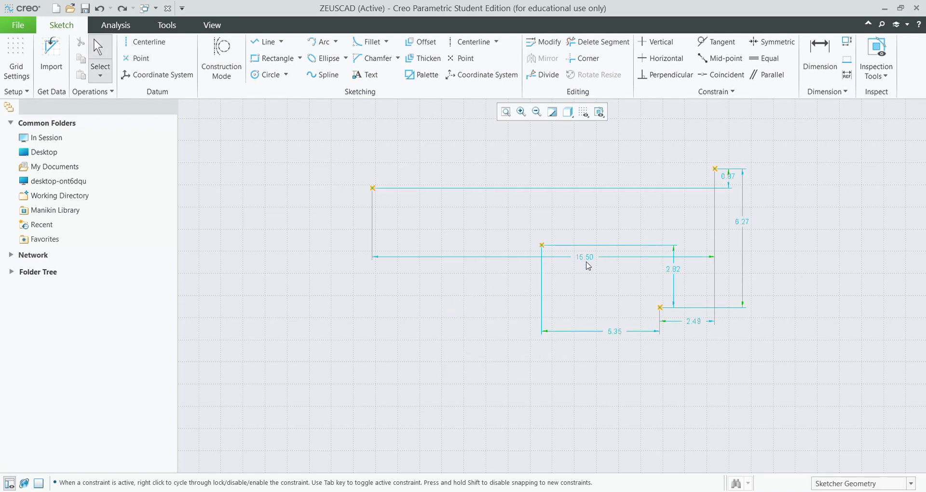
pyautogui.press('d')
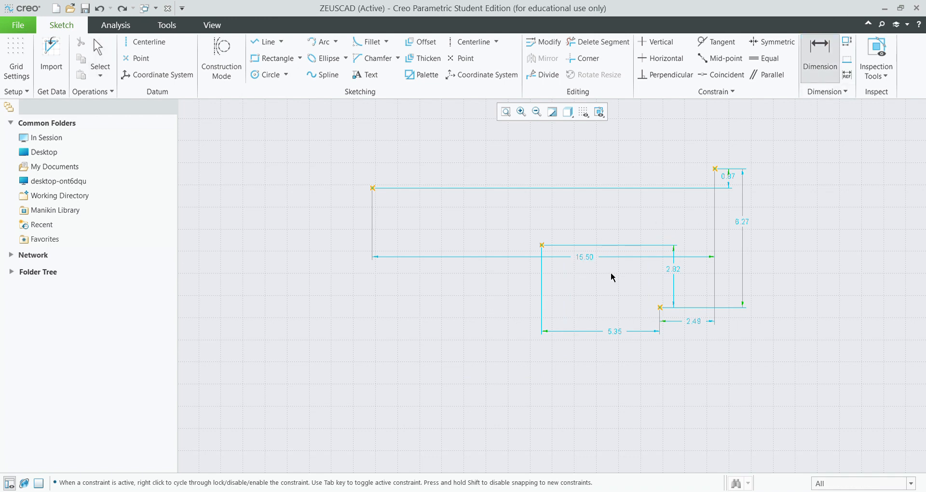
pyautogui.doubleClick(597, 261)
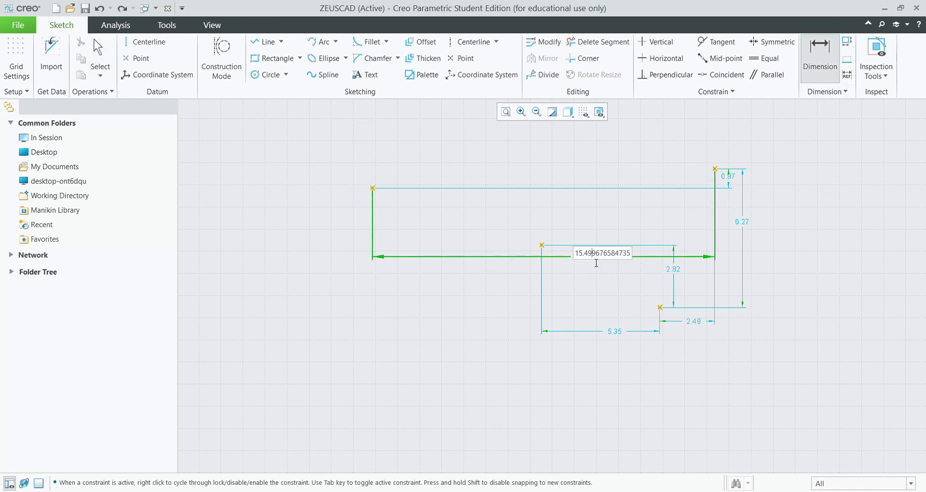
pyautogui.write('20')
pyautogui.press('Return')
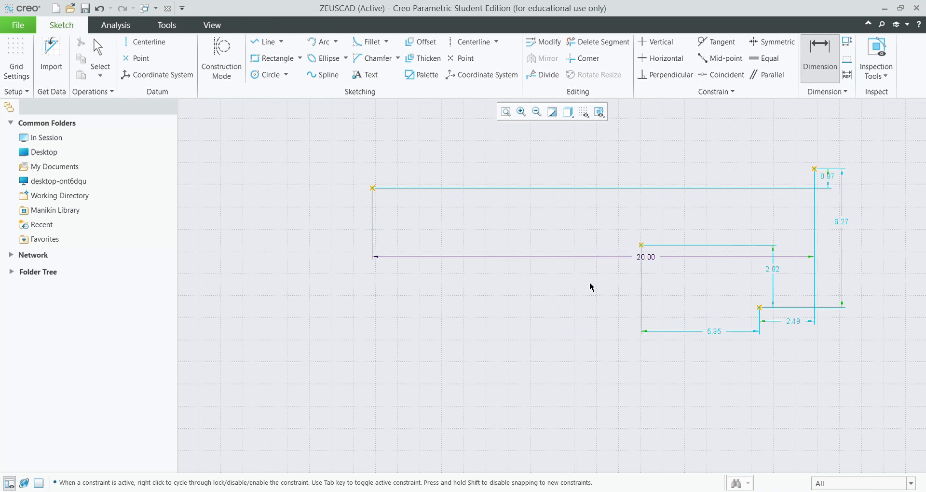
pyautogui.hotkey('ctrl', 'z')
pyautogui.hotkey('ctrl', 'z')
pyautogui.hotkey('ctrl', 'z')
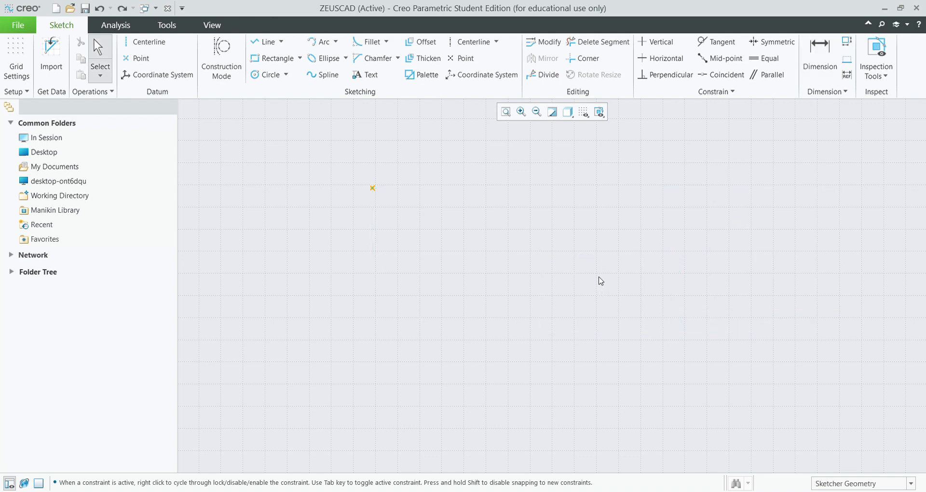
pyautogui.hotkey('ctrl', 'z')
# Draw a closed line outline with a slanted top, a stepped notch and a chamfered corner.
pyautogui.click(261, 42)
pyautogui.click(283, 207)
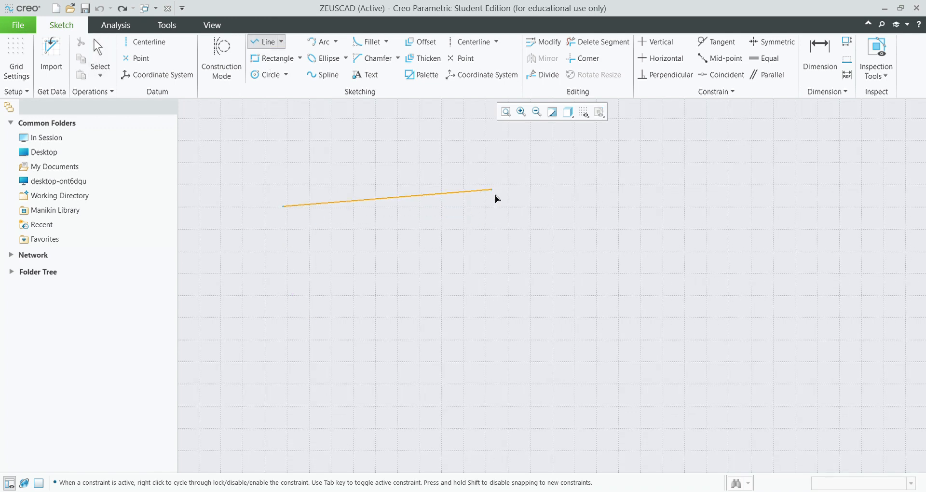
pyautogui.click(503, 215)
pyautogui.click(503, 264)
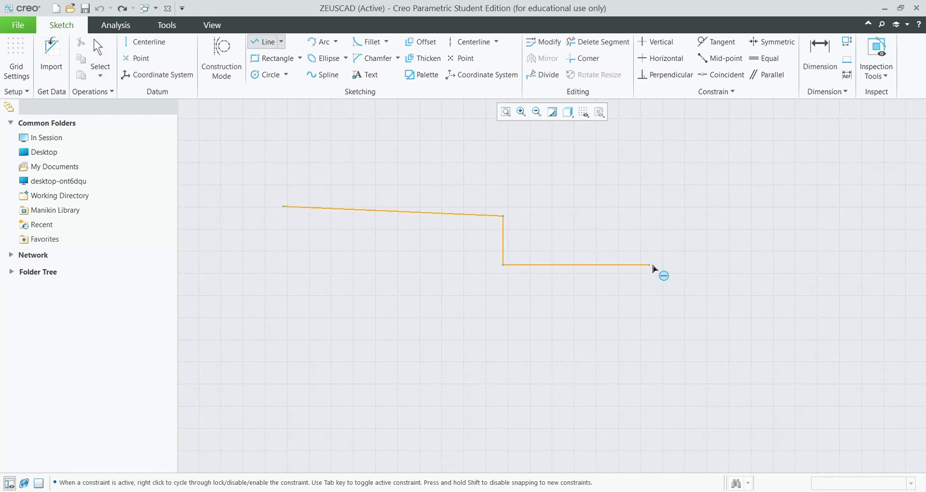
pyautogui.click(651, 265)
pyautogui.click(651, 224)
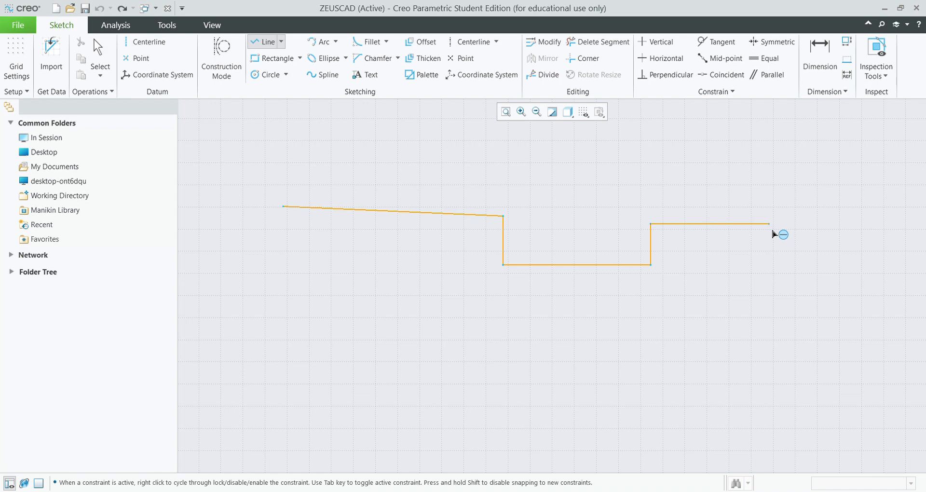
pyautogui.click(745, 224)
pyautogui.click(812, 272)
pyautogui.click(807, 354)
pyautogui.middleClick(807, 353)
pyautogui.click(643, 355)
pyautogui.click(287, 212)
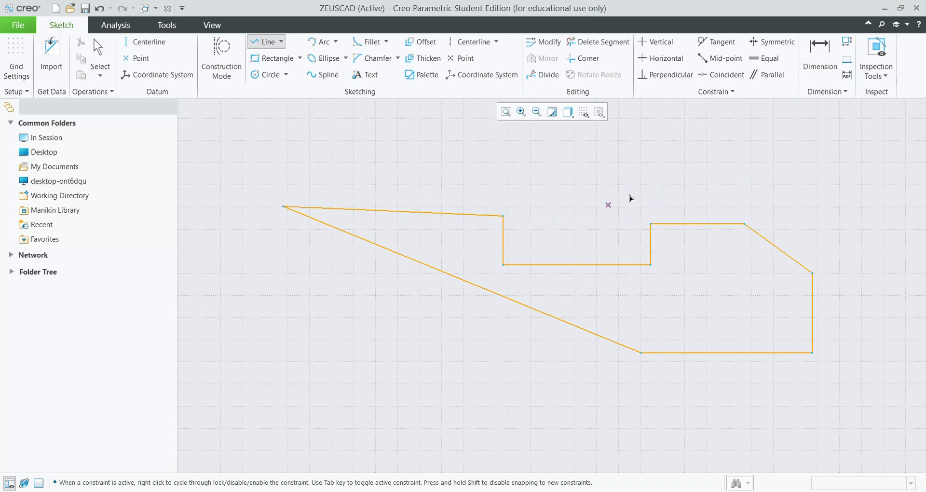
# Change the 6.68 step width to 8, then undo to clear the outline.
pyautogui.click(819, 66)
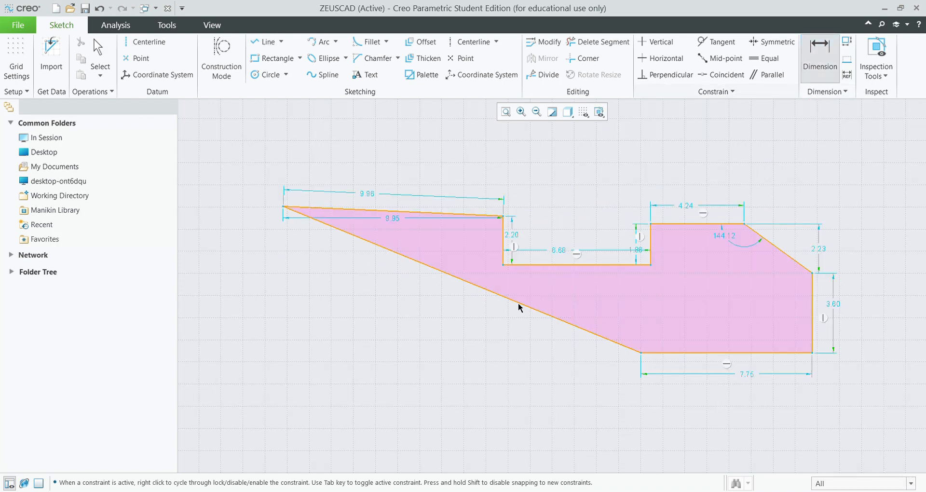
pyautogui.doubleClick(558, 253)
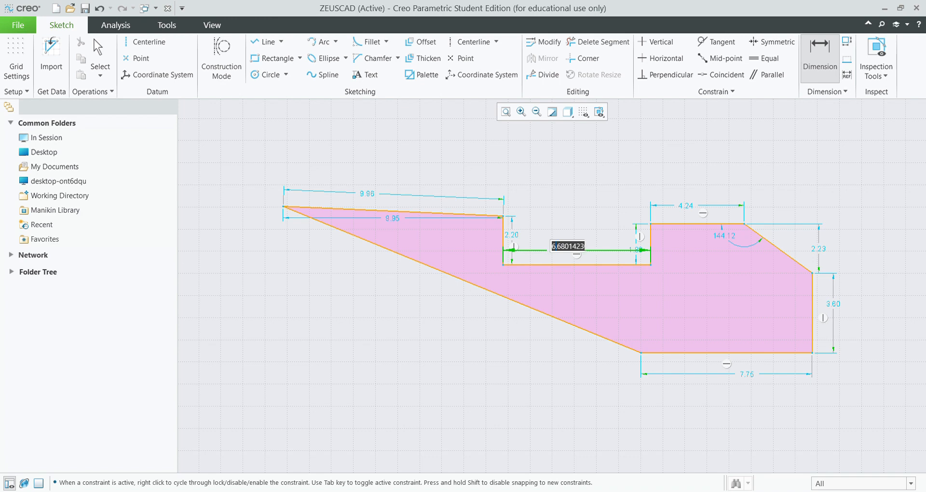
pyautogui.write('8')
pyautogui.press('Return')
pyautogui.hotkey('ctrl', 'z')
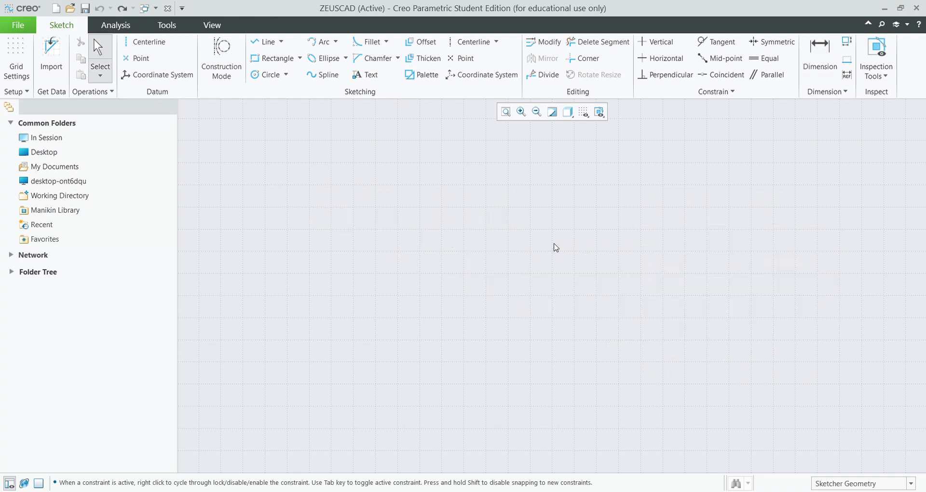
# Draw a corner rectangle and dimension its width to 20 and height to 10.
pyautogui.click(294, 55)
pyautogui.click(296, 186)
pyautogui.click(729, 383)
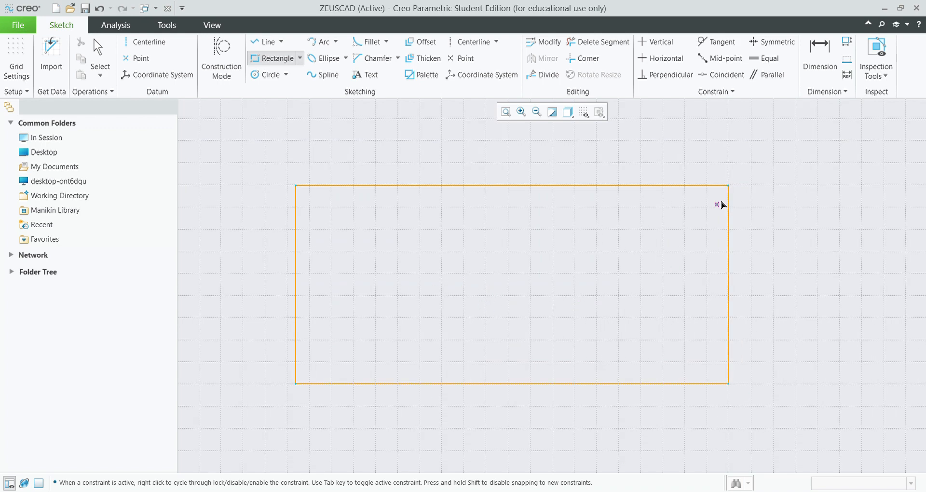
pyautogui.click(820, 55)
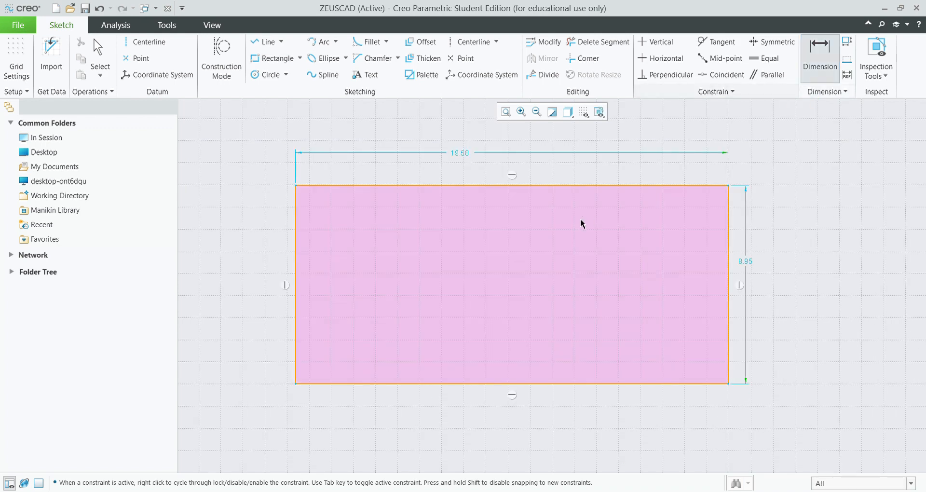
pyautogui.doubleClick(455, 149)
pyautogui.write('20')
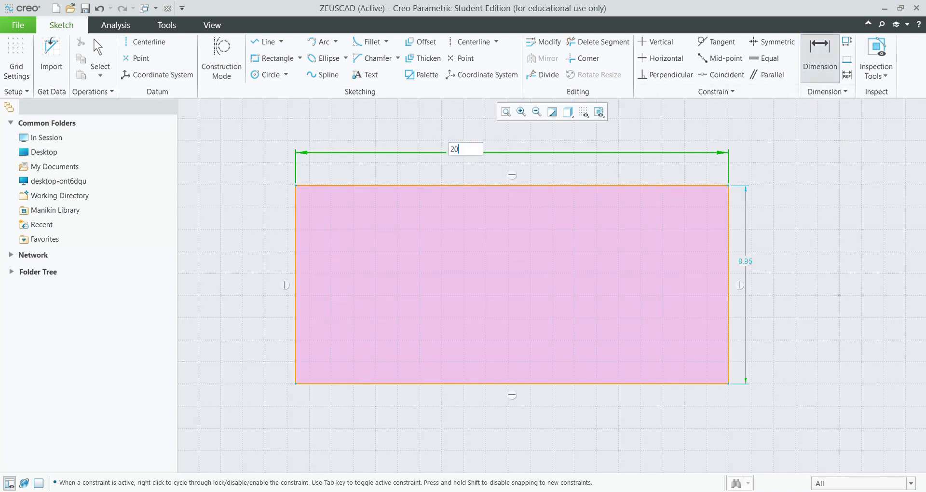
pyautogui.press('Return')
pyautogui.doubleClick(755, 260)
pyautogui.write('10')
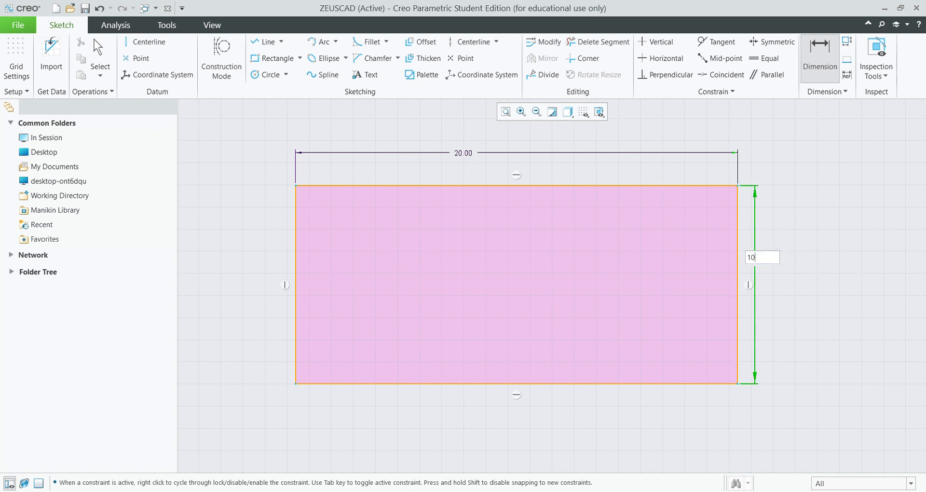
pyautogui.press('Return')
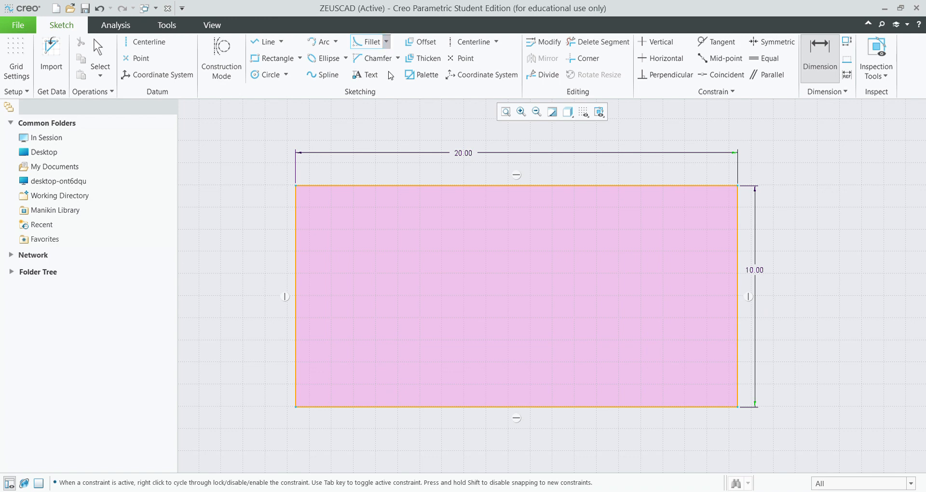
# Fillet the rectangle's top-left corner and set its radius to 1.
pyautogui.click(386, 48)
pyautogui.click(324, 185)
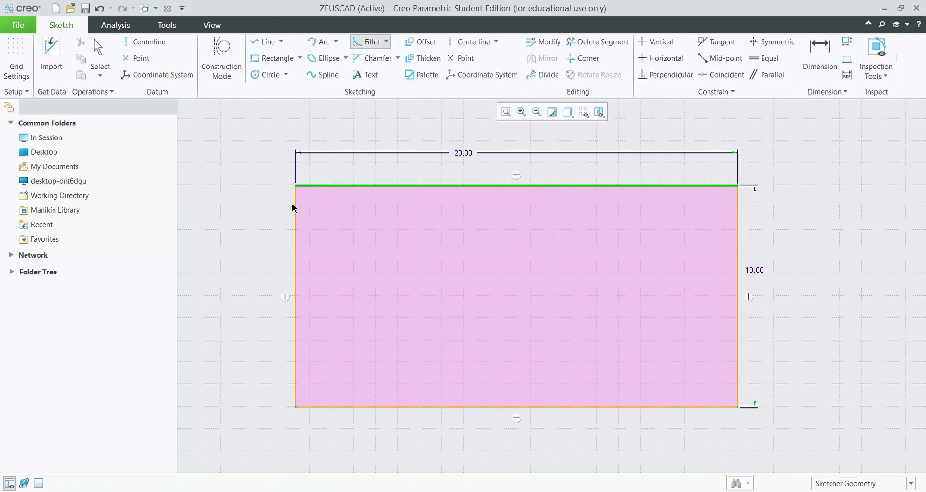
pyautogui.click(295, 208)
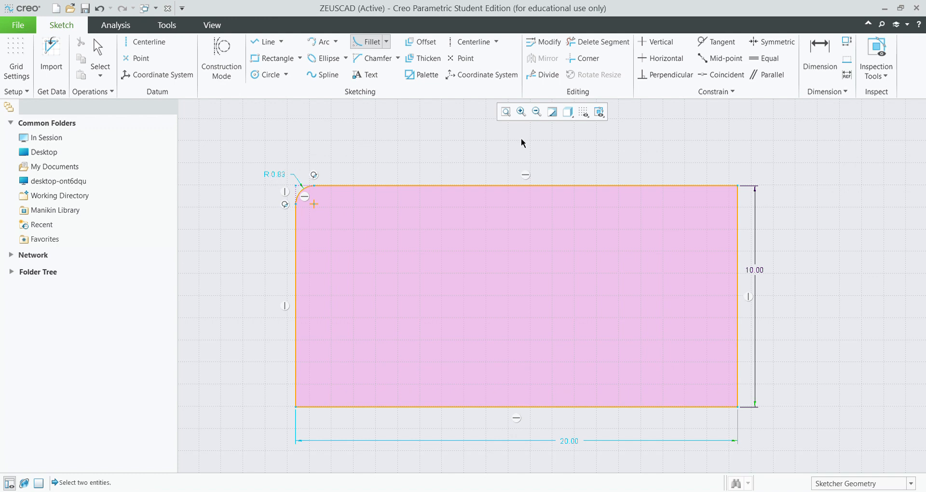
pyautogui.click(828, 48)
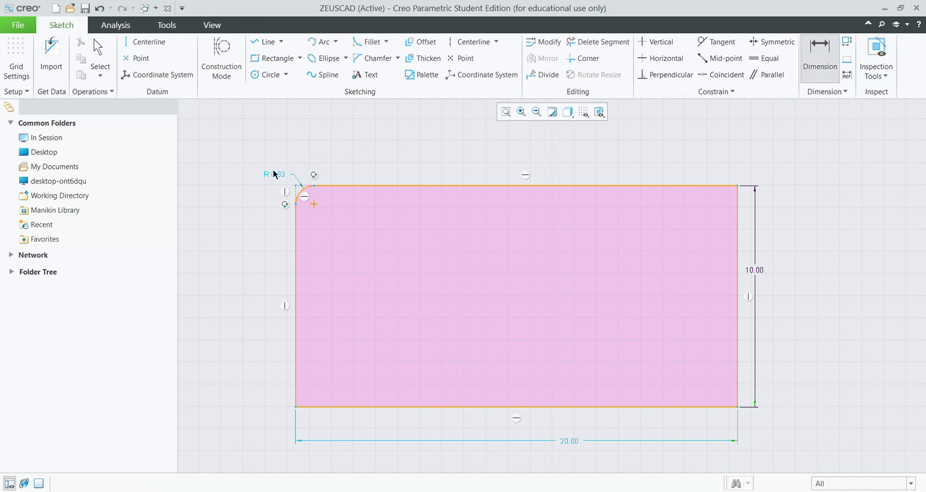
pyautogui.doubleClick(273, 170)
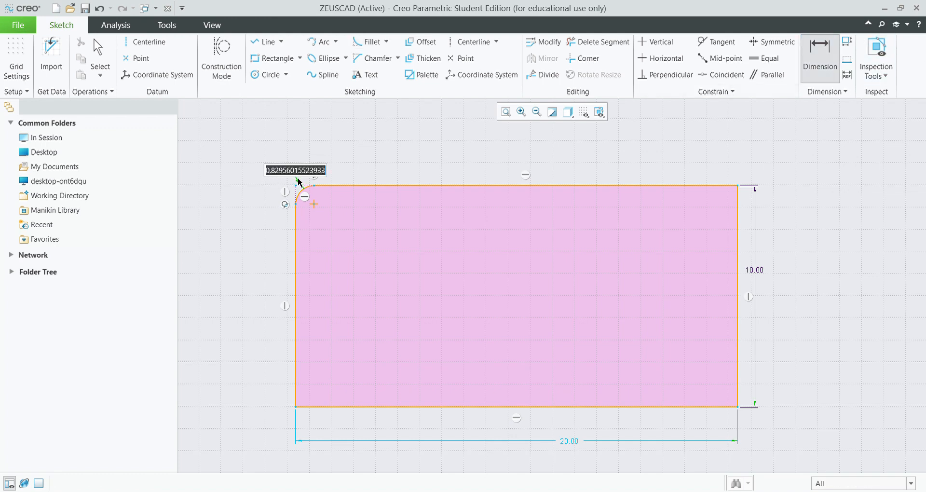
pyautogui.write('1')
pyautogui.press('Return')
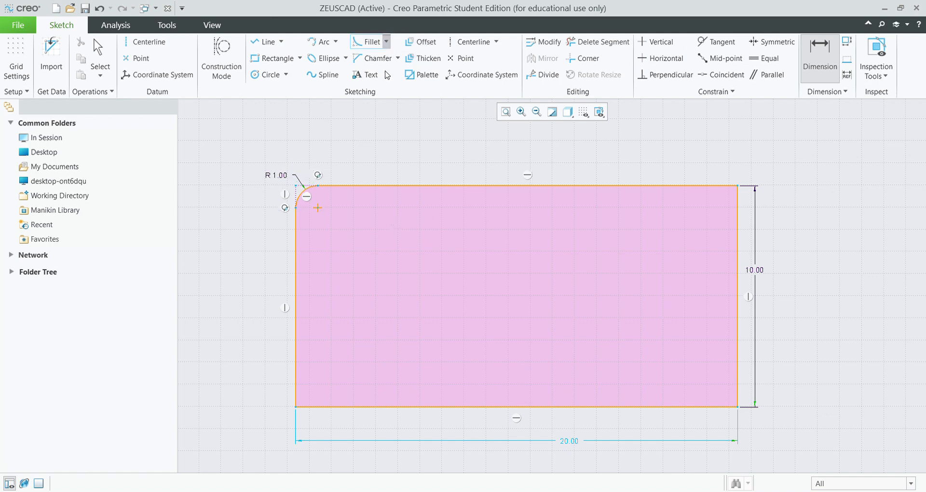
# Fillet the top-right corner and change its radius from 0.85 to 1.
pyautogui.click(370, 42)
pyautogui.click(733, 186)
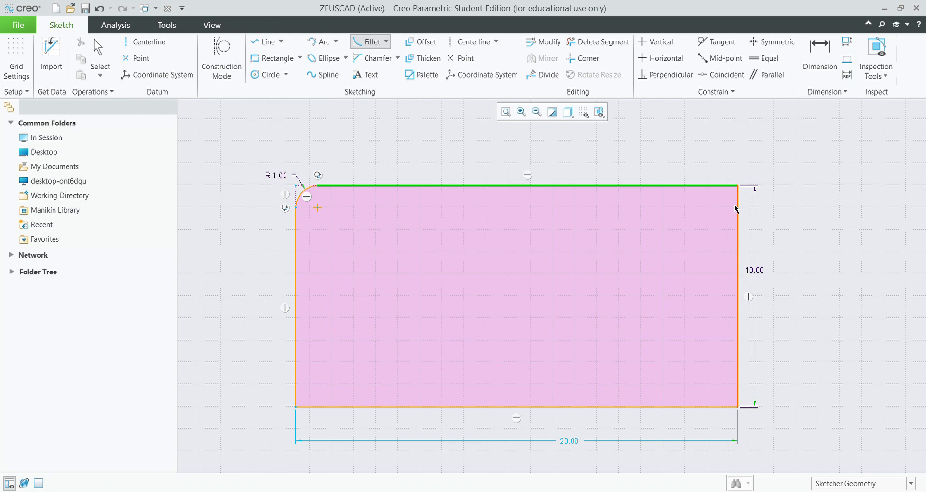
pyautogui.click(737, 208)
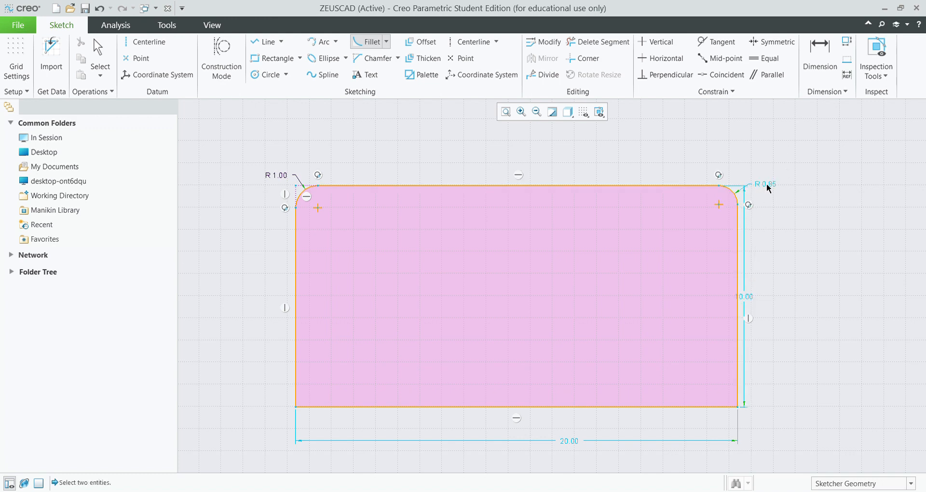
pyautogui.press('d')
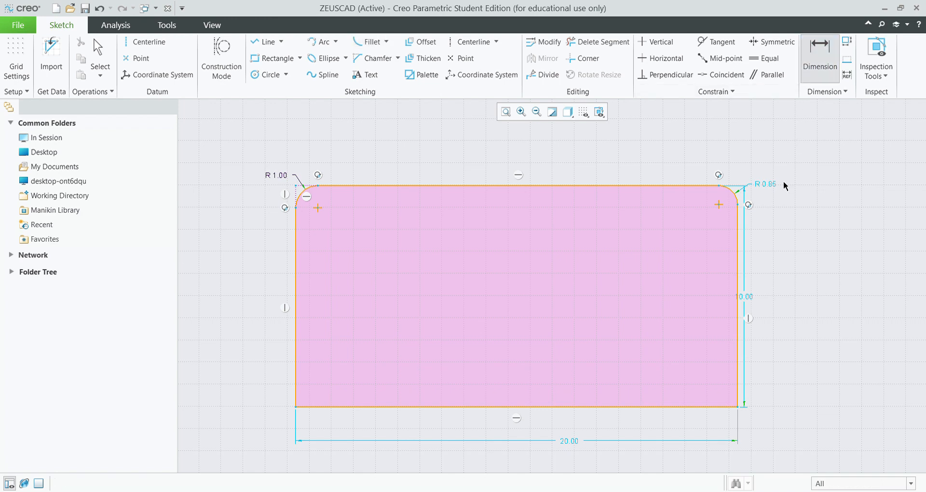
pyautogui.middleClick(768, 187)
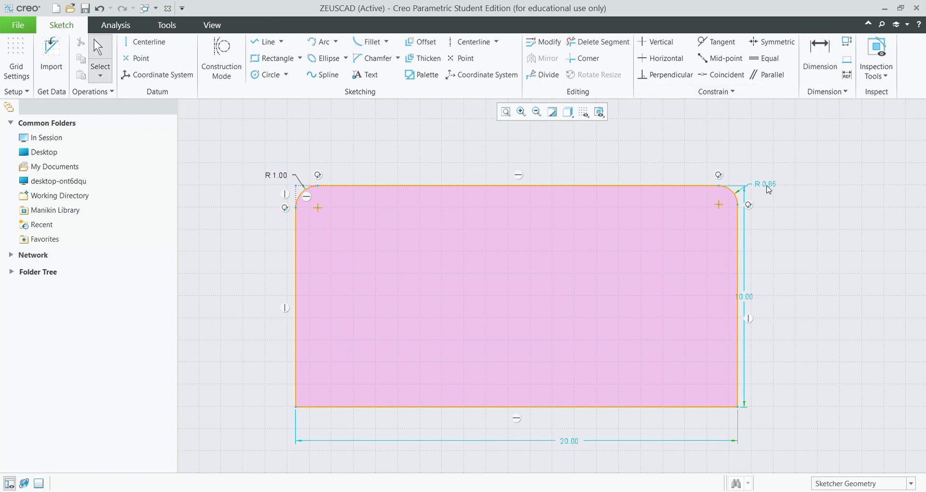
pyautogui.doubleClick(769, 188)
pyautogui.write('1')
pyautogui.press('Return')
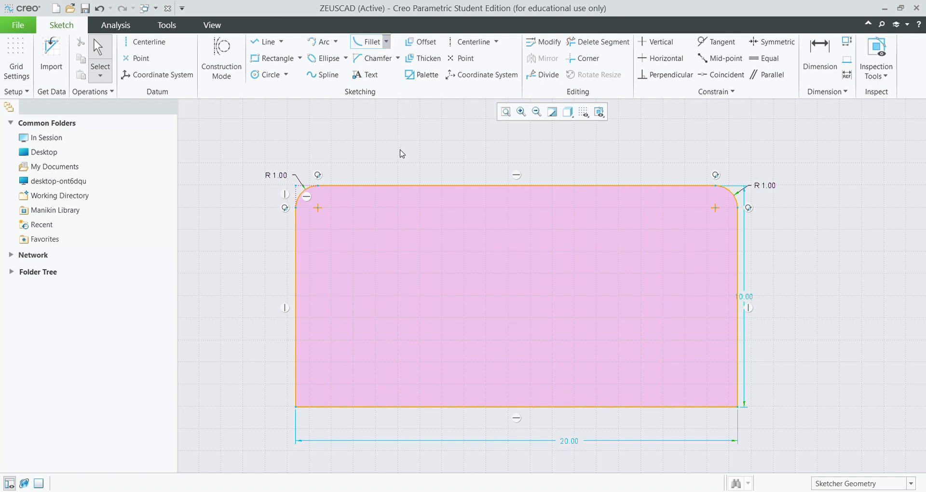
# Fillet the bottom-right corner between the right and bottom edges.
pyautogui.click(369, 41)
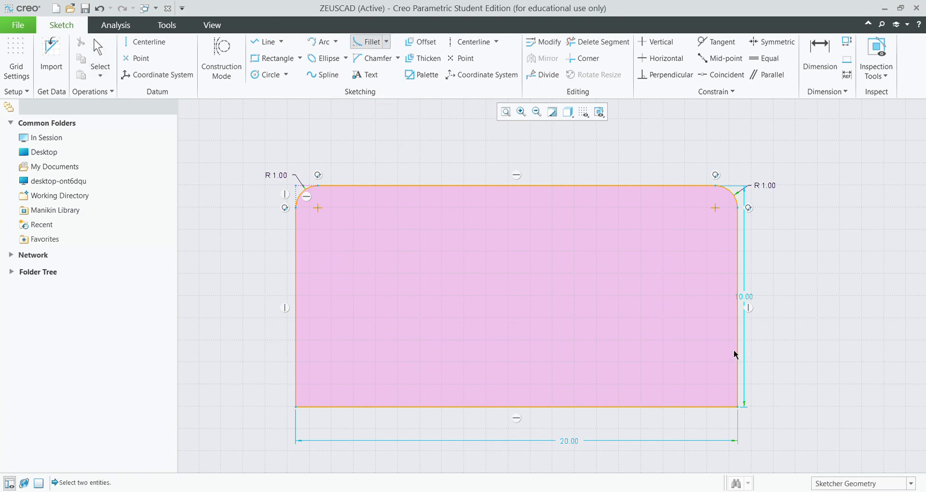
pyautogui.click(737, 353)
pyautogui.click(709, 406)
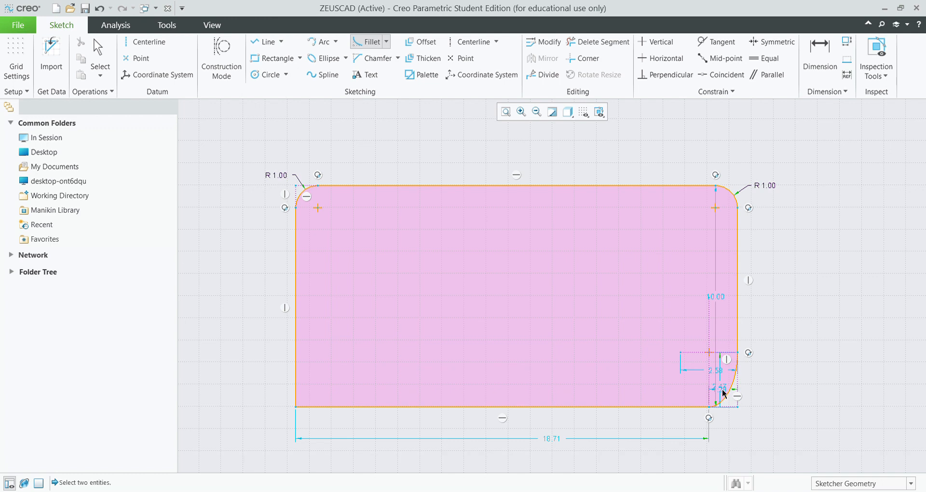
# Try changing the corner arc's 2.58 dimension to 3, then undo it.
pyautogui.scroll(-5, 723, 390)
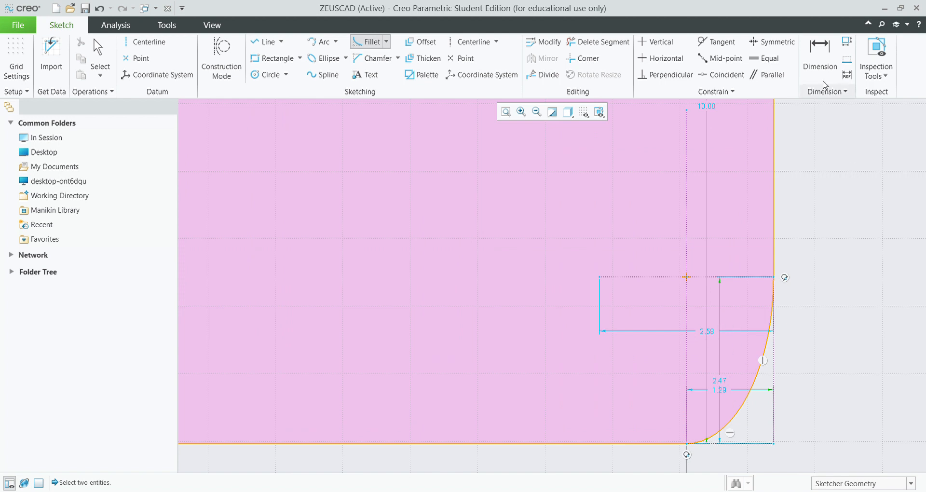
pyautogui.click(820, 55)
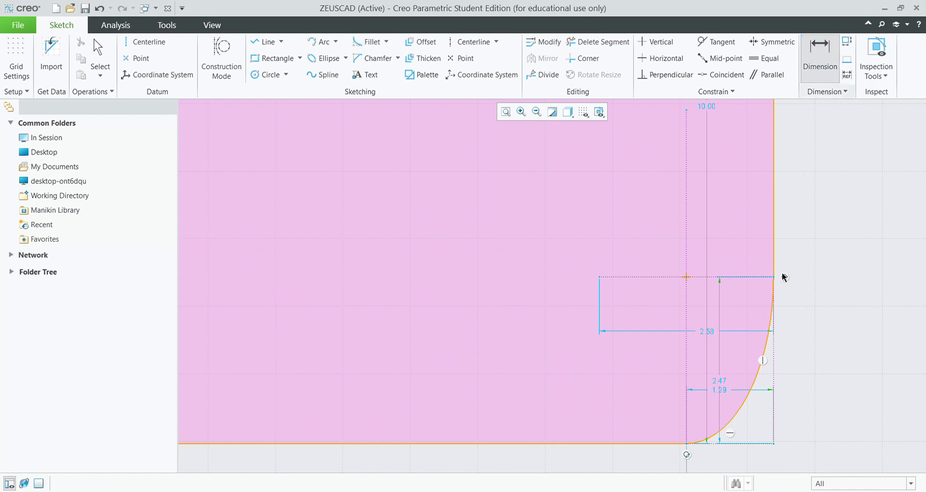
pyautogui.doubleClick(701, 331)
pyautogui.write('3')
pyautogui.press('Return')
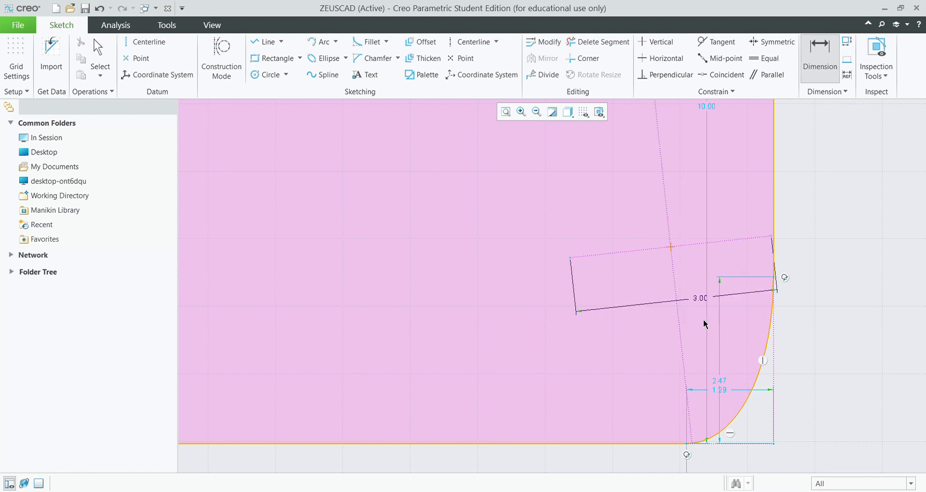
pyautogui.hotkey('ctrl', 'z')
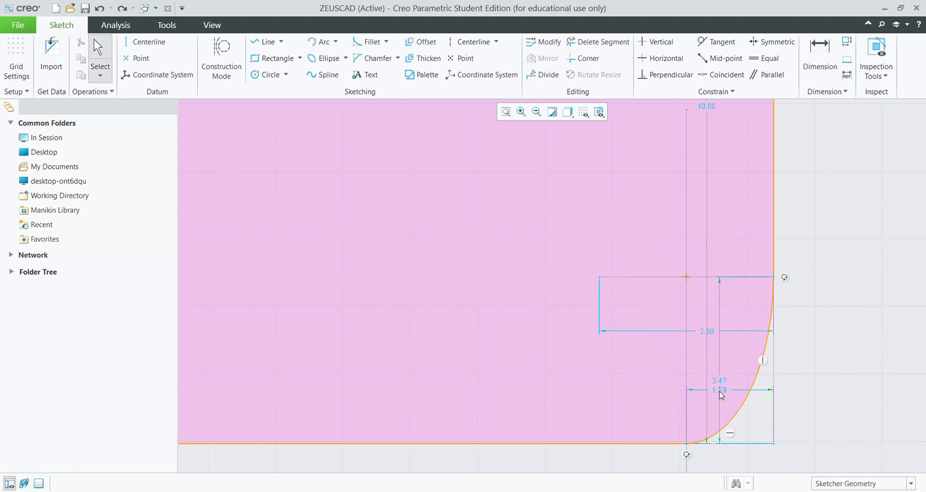
# Set the bottom-right fillet's width to 2 and height to 3.
pyautogui.click(820, 56)
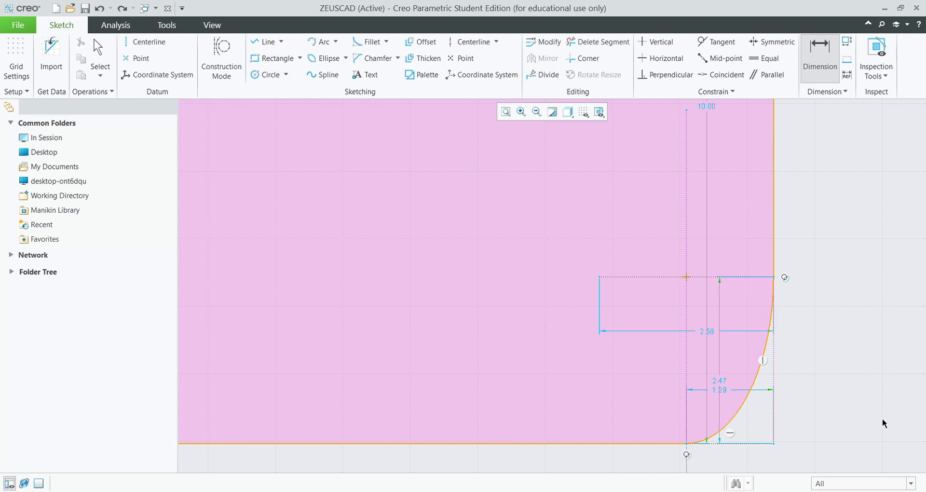
pyautogui.doubleClick(719, 389)
pyautogui.write('2')
pyautogui.press('Return')
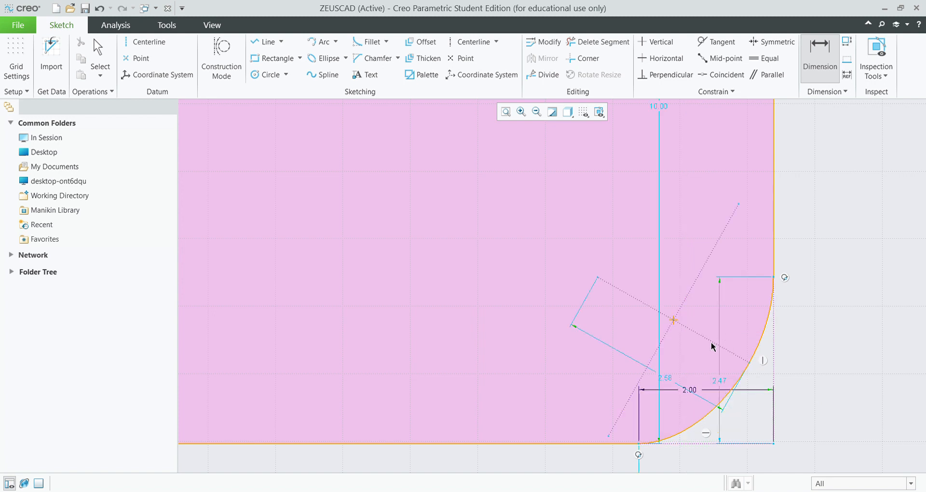
pyautogui.doubleClick(719, 380)
pyautogui.write('3')
pyautogui.press('Return')
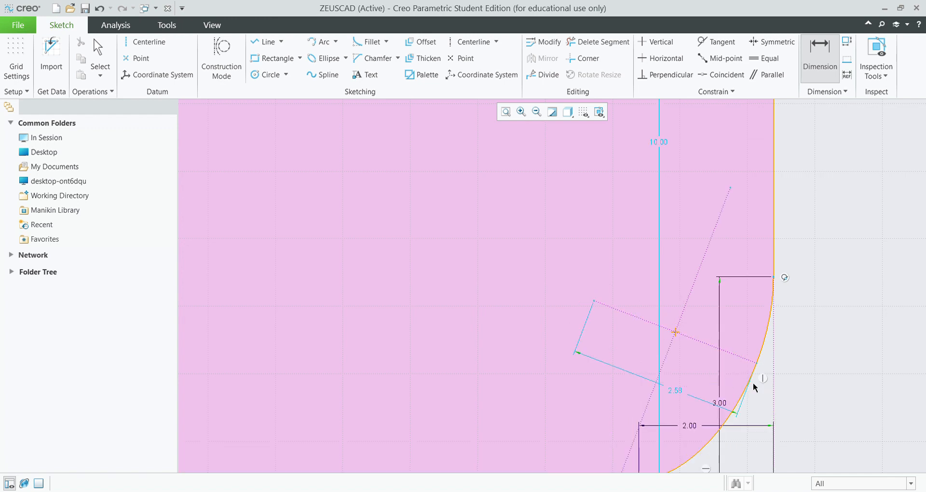
pyautogui.scroll(-5, 753, 242)
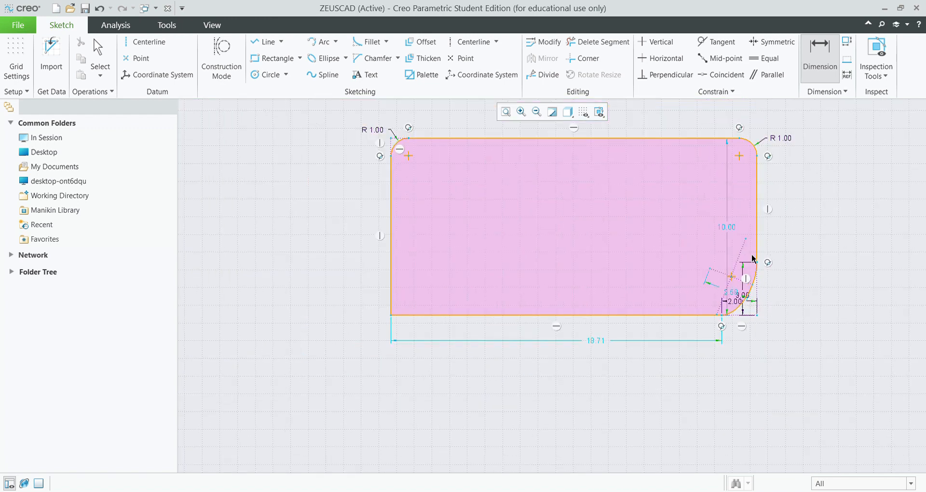
pyautogui.scroll(-3, 752, 253)
pyautogui.scroll(3, 694, 132)
pyautogui.click(372, 42)
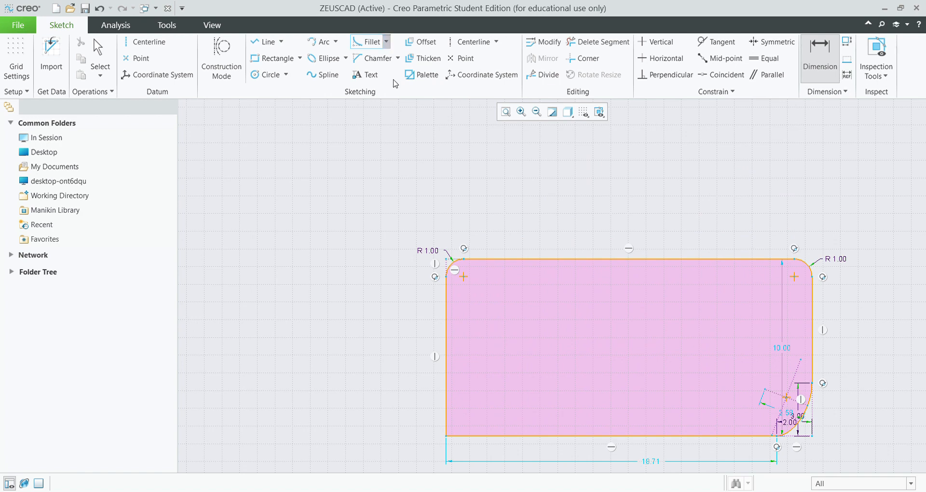
# Draw a vertical line upward from the top edge's midpoint, redrawing it after one undo.
pyautogui.click(265, 41)
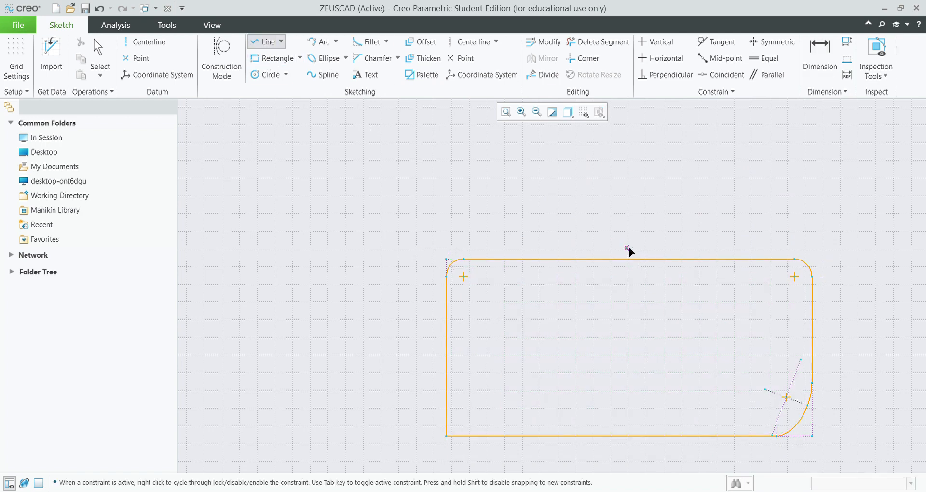
pyautogui.click(629, 260)
pyautogui.click(622, 153)
pyautogui.hotkey('ctrl', 'z')
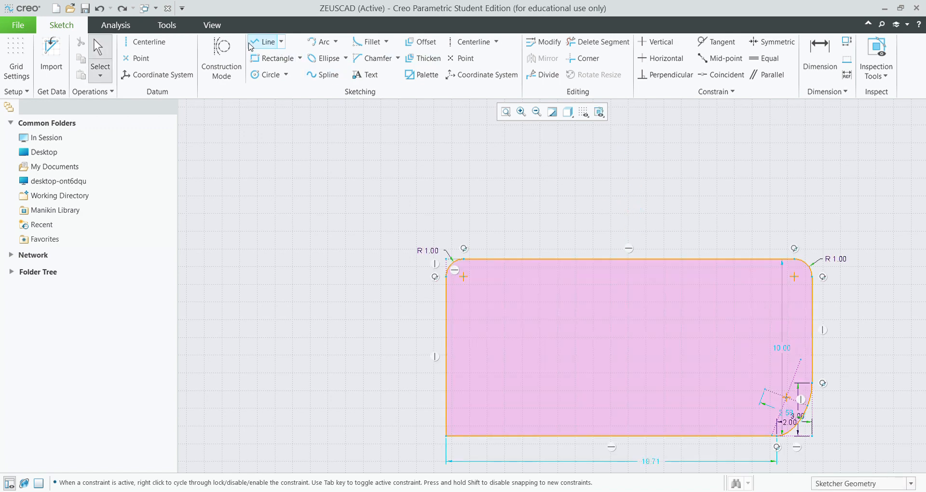
pyautogui.click(264, 42)
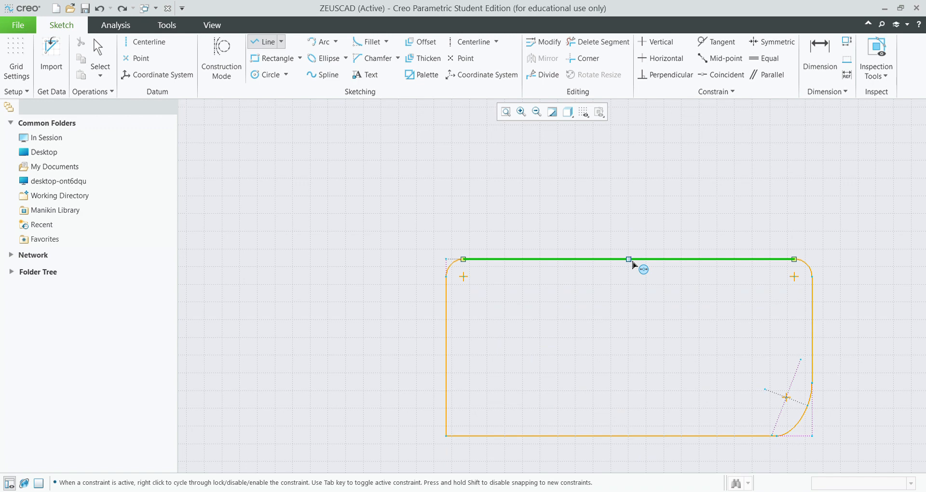
pyautogui.click(629, 260)
pyautogui.click(629, 171)
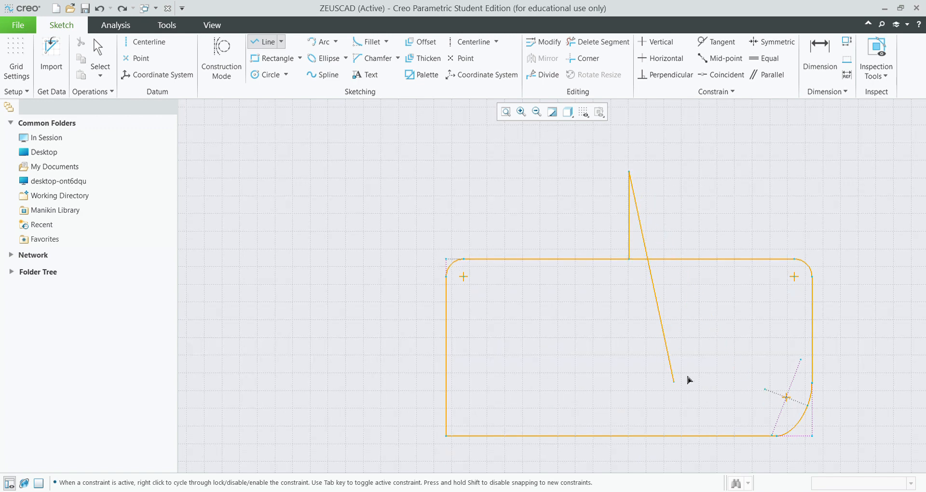
pyautogui.middleClick(657, 228)
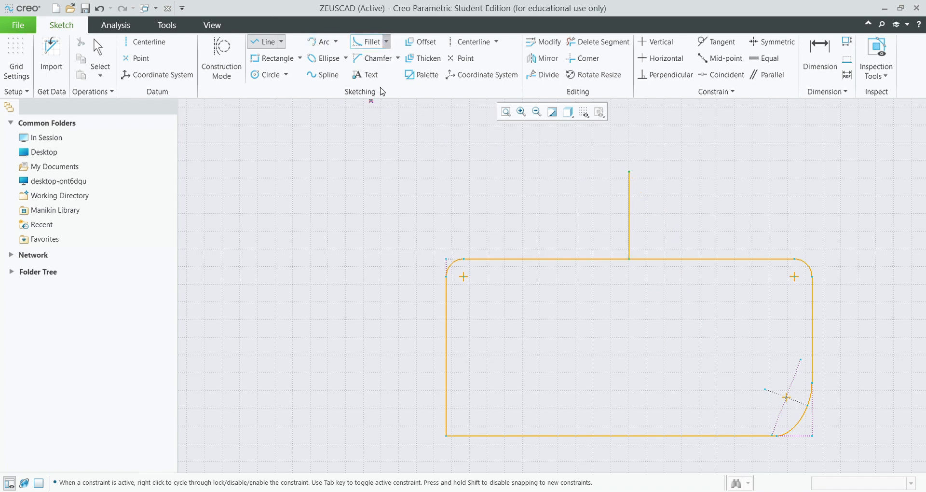
# Fillet the upright line into the rectangle's top edge.
pyautogui.click(370, 42)
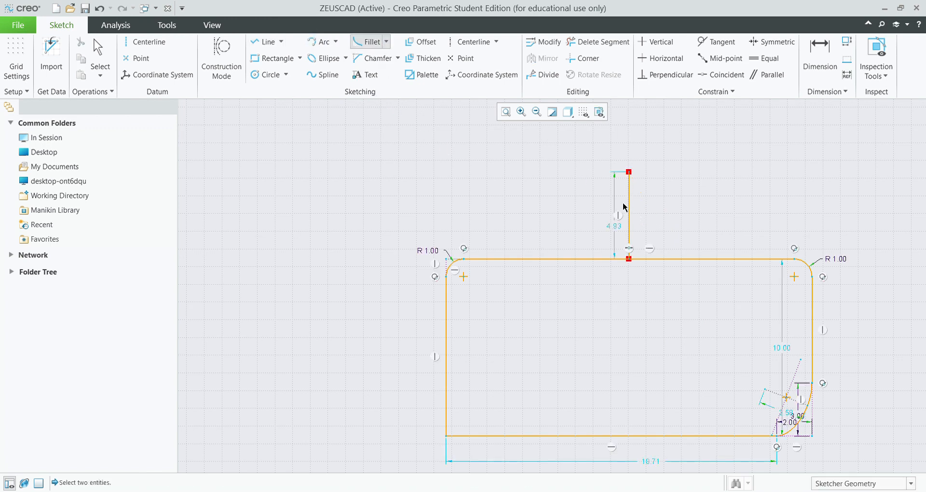
pyautogui.click(666, 259)
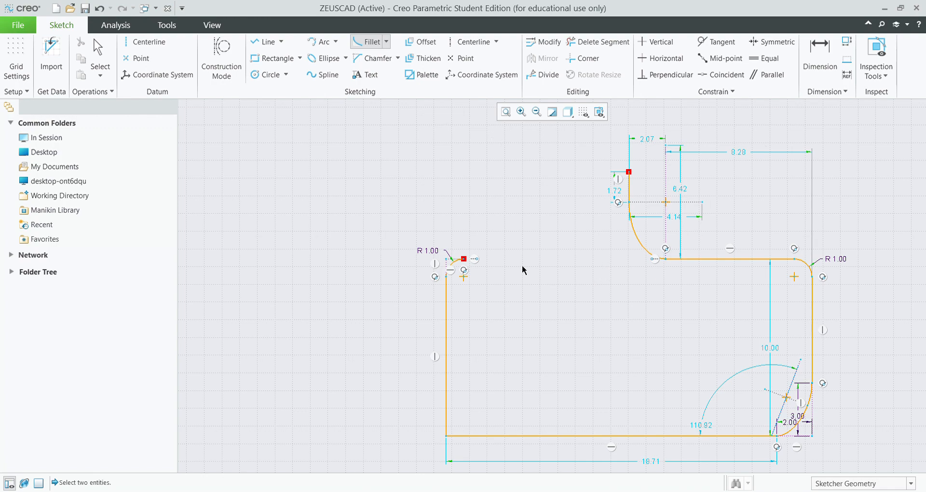
pyautogui.click(263, 42)
pyautogui.scroll(-2, 676, 338)
pyautogui.scroll(3, 675, 357)
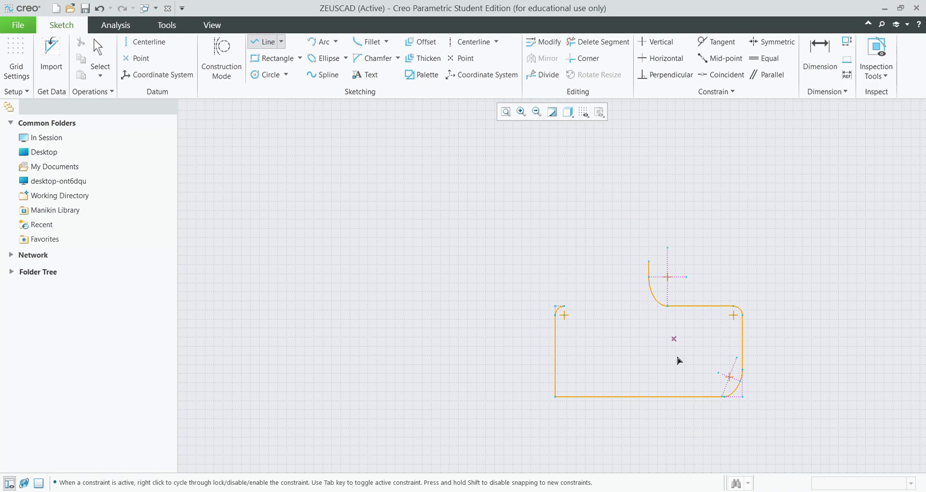
# Draw a vertical line down from the bottom edge's midpoint and fillet it into the edge.
pyautogui.click(639, 397)
pyautogui.click(639, 454)
pyautogui.middleClick(424, 199)
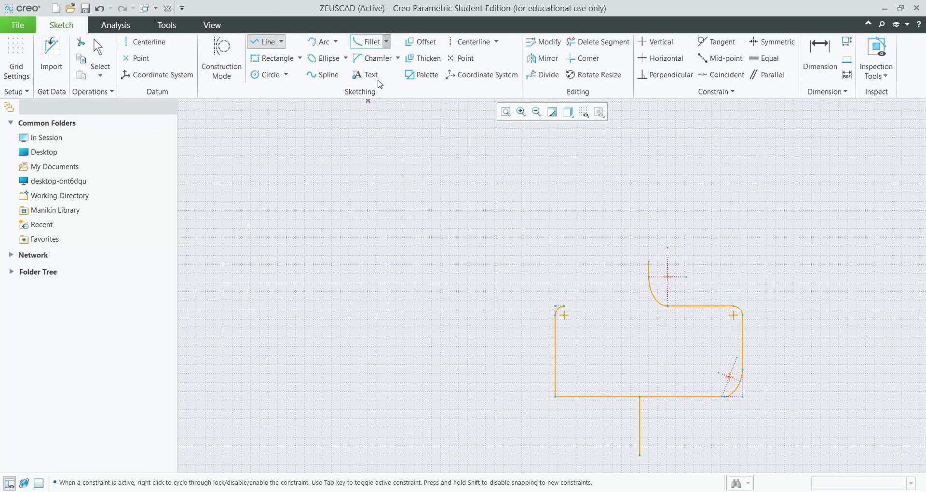
pyautogui.click(641, 425)
pyautogui.click(657, 397)
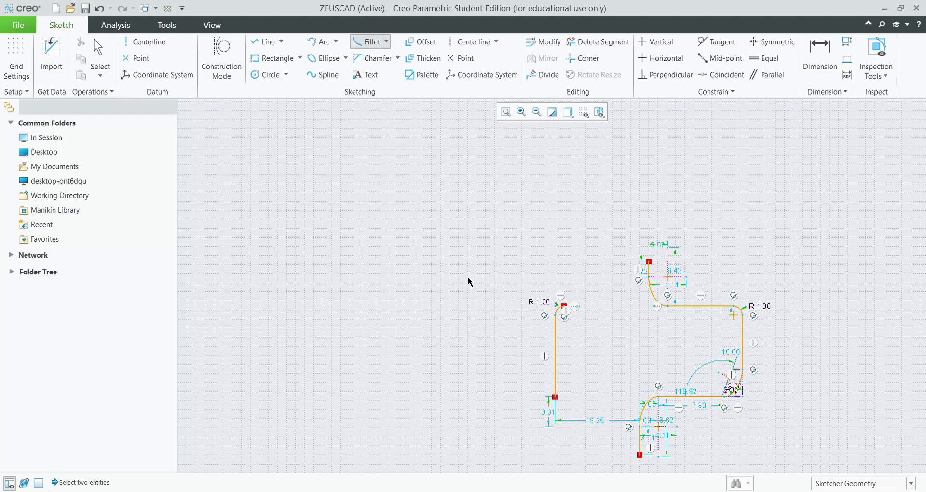
# Undo the extra lines and fillets, leaving only the top-left R 1.00 fillet.
pyautogui.hotkey('ctrl', 'z')
pyautogui.hotkey('ctrl', 'z')
pyautogui.hotkey('ctrl', 'z')
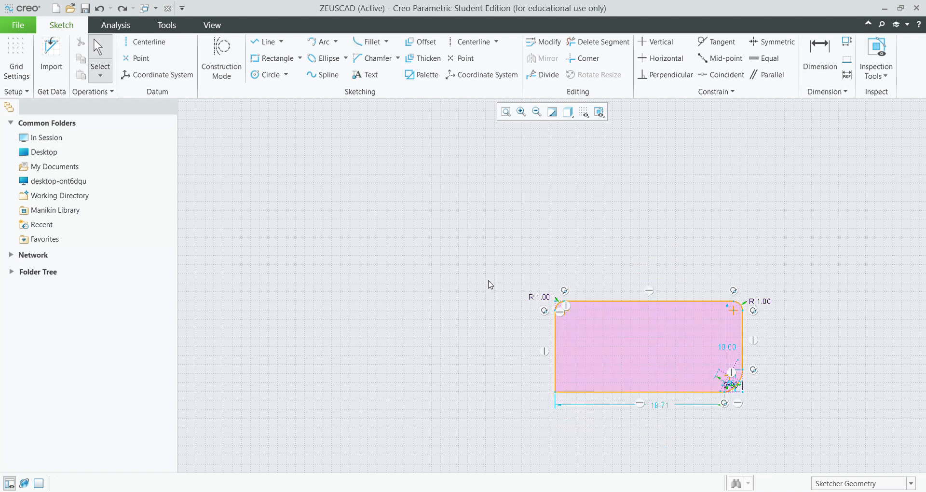
pyautogui.hotkey('ctrl', 'z')
pyautogui.hotkey('ctrl', 'z')
pyautogui.hotkey('ctrl', 'z')
pyautogui.hotkey('ctrl', 'z')
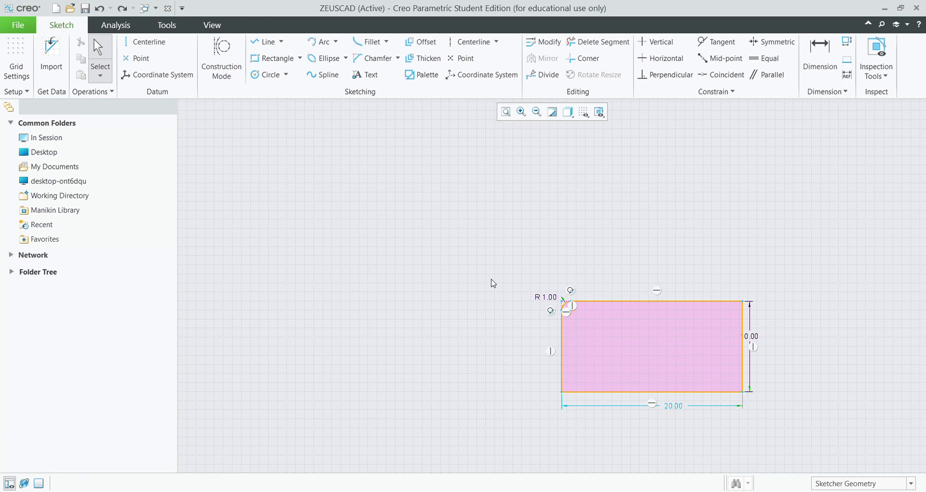
pyautogui.hotkey('ctrl', 'z')
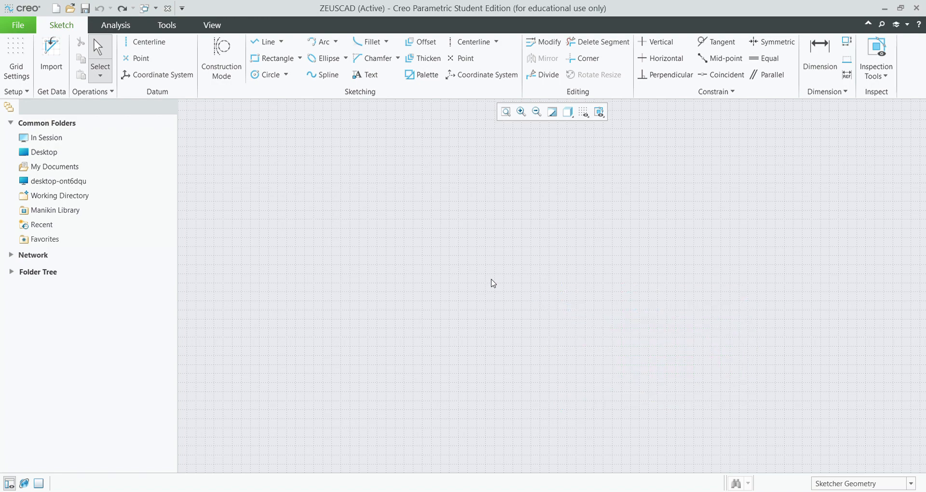
# Draw a large corner rectangle and a slanted rectangle inside it.
pyautogui.click(268, 59)
pyautogui.click(325, 200)
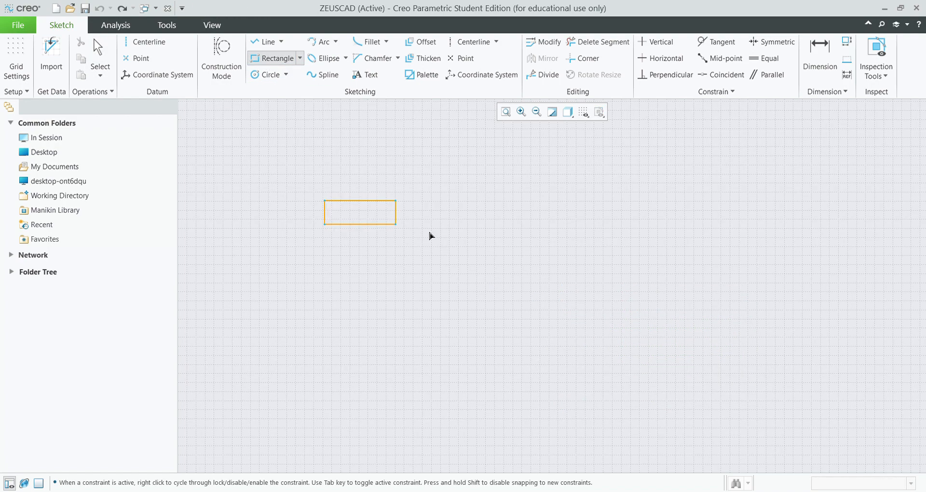
pyautogui.click(713, 366)
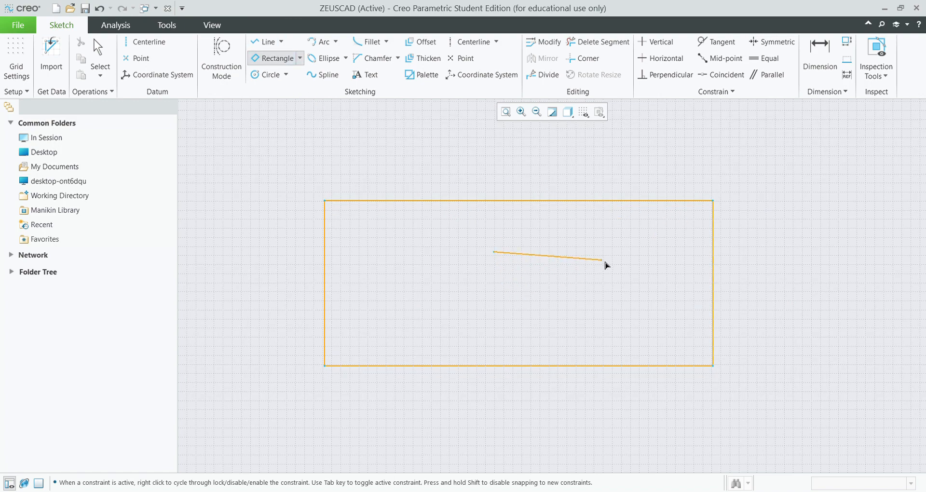
pyautogui.click(566, 328)
pyautogui.click(611, 320)
# Add a centre rectangle on the top-left corner and size it 20 by 15.
pyautogui.click(273, 58)
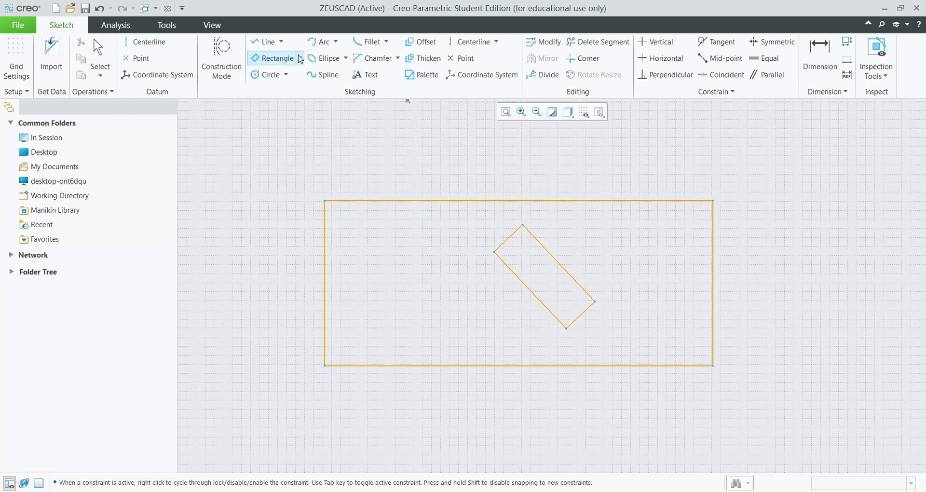
pyautogui.click(325, 200)
pyautogui.click(406, 144)
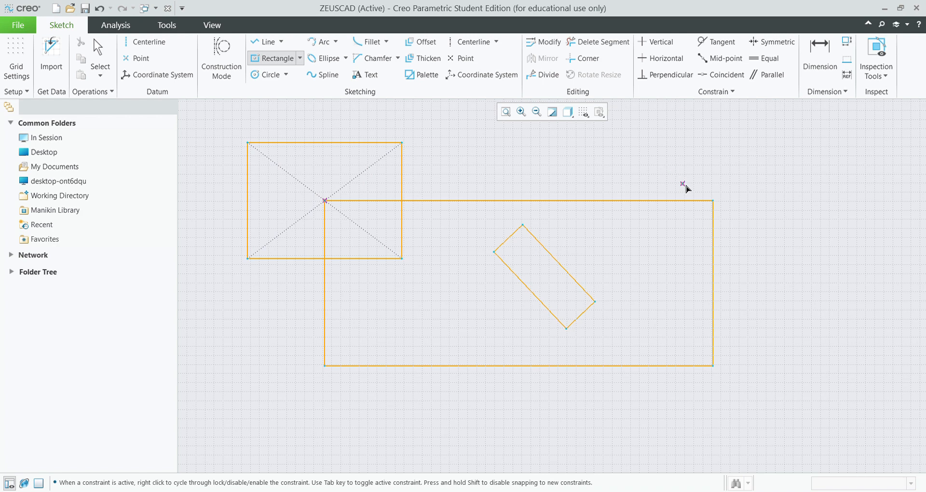
pyautogui.click(100, 53)
pyautogui.doubleClick(310, 124)
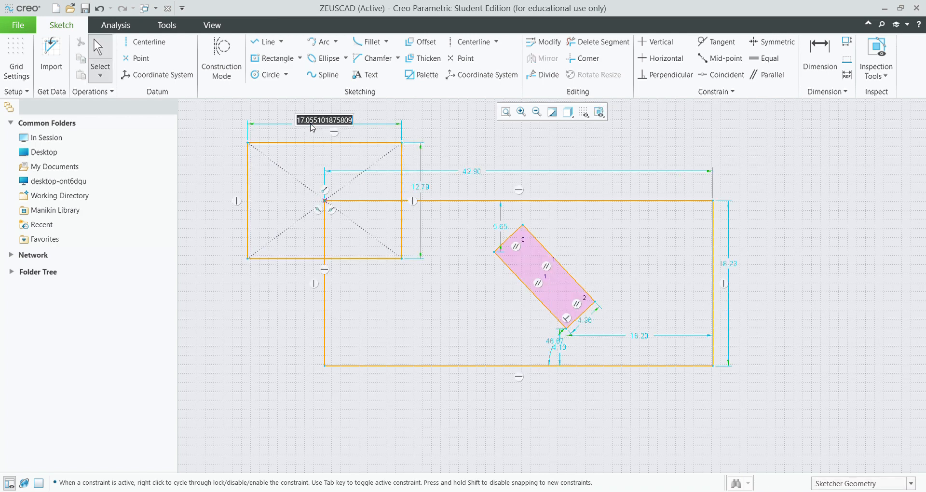
pyautogui.write('20')
pyautogui.press('Return')
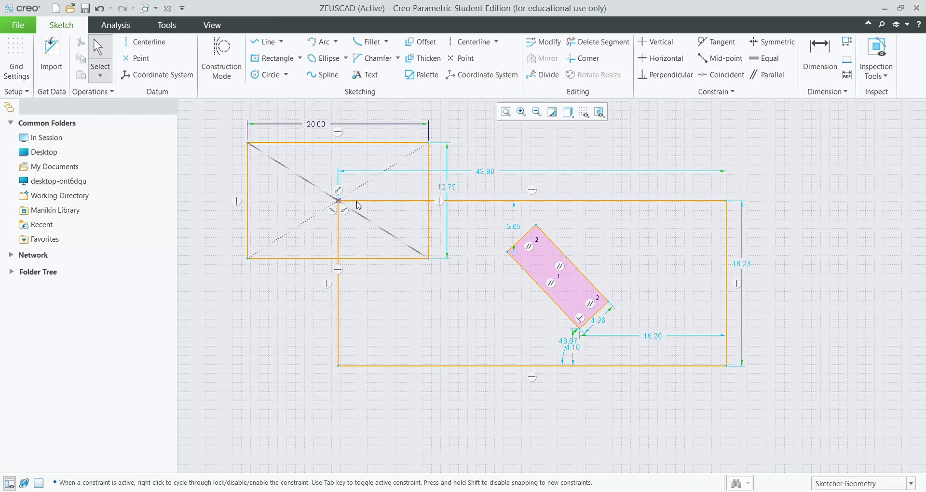
pyautogui.doubleClick(452, 189)
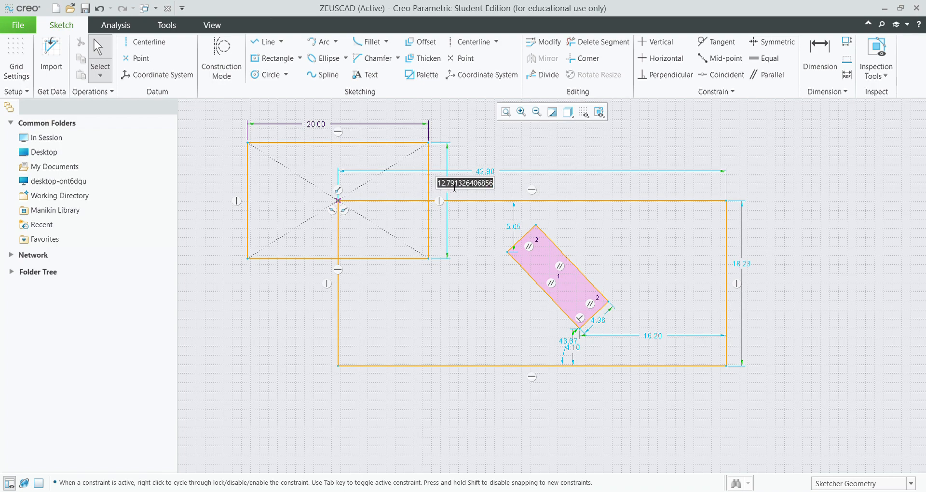
pyautogui.write('15')
pyautogui.press('Return')
# Undo the dimension changes and remove the slanted and centre rectangles.
pyautogui.scroll(3, 597, 225)
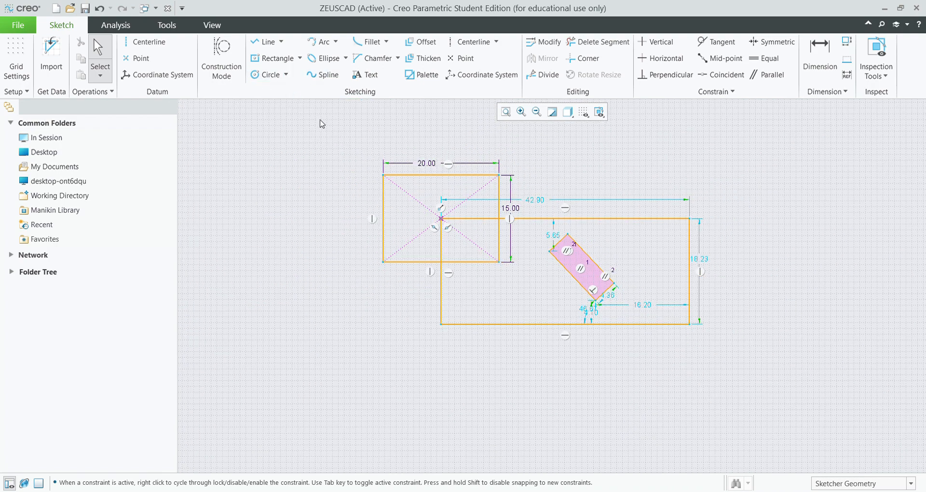
pyautogui.hotkey('ctrl', 'z')
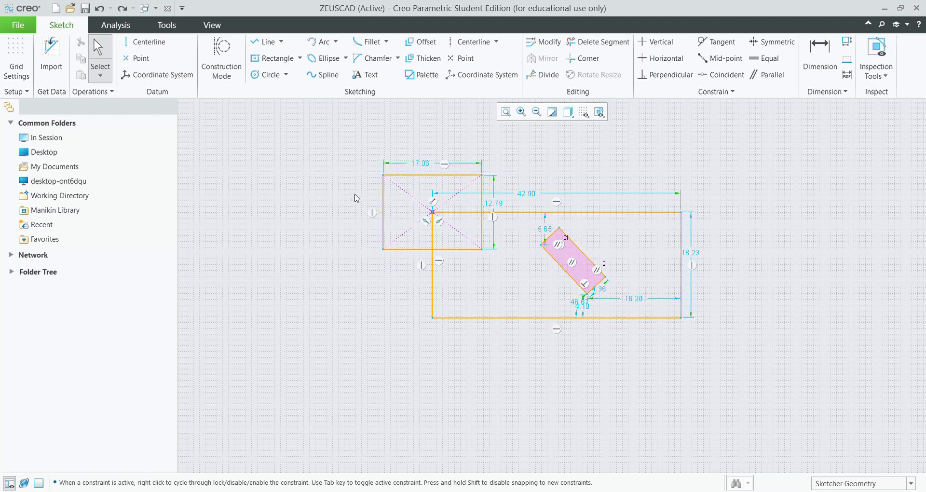
pyautogui.hotkey('ctrl', 'z')
pyautogui.hotkey('ctrl', 'z')
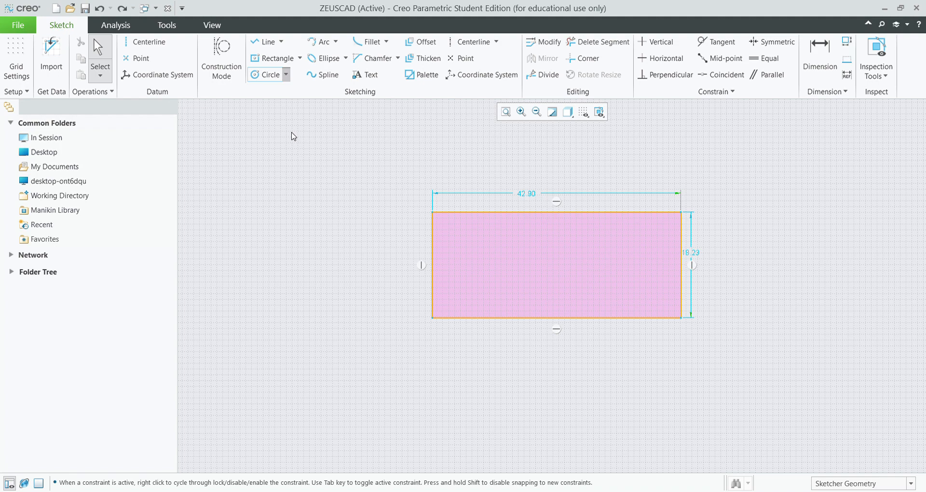
# Draw a circle centred on the top-left corner with a 30 diameter.
pyautogui.click(268, 74)
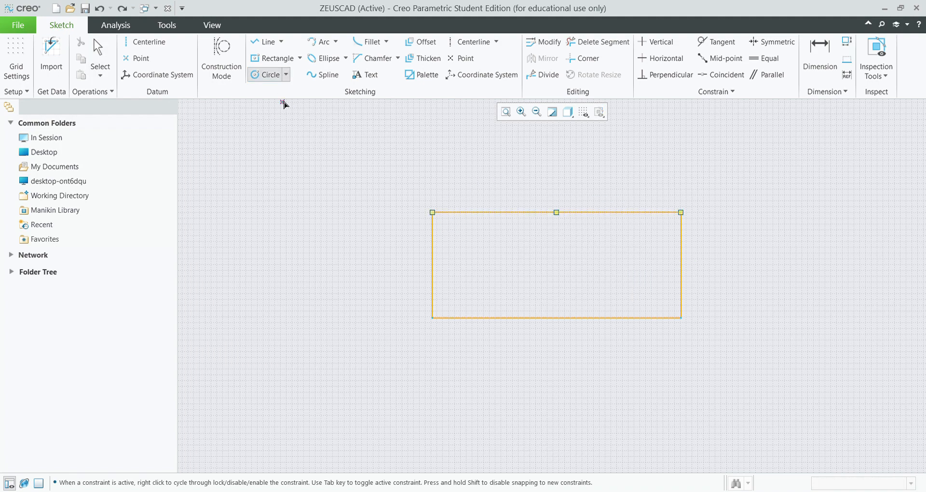
pyautogui.click(432, 212)
pyautogui.click(496, 189)
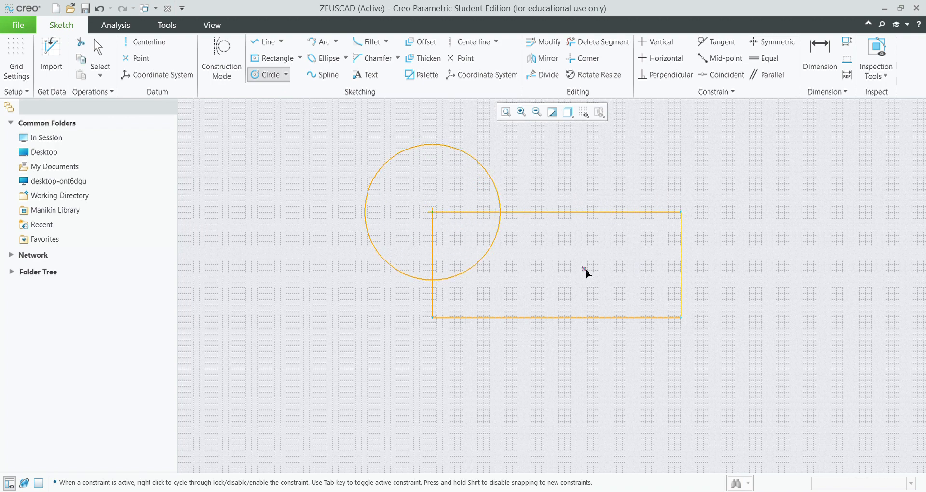
pyautogui.click(818, 37)
pyautogui.doubleClick(385, 165)
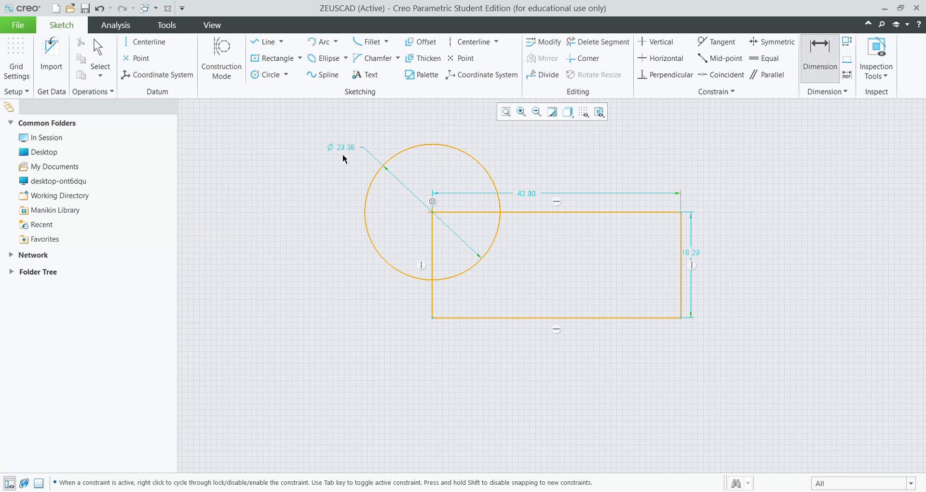
pyautogui.middleClick(347, 151)
pyautogui.write('30')
pyautogui.press('Return')
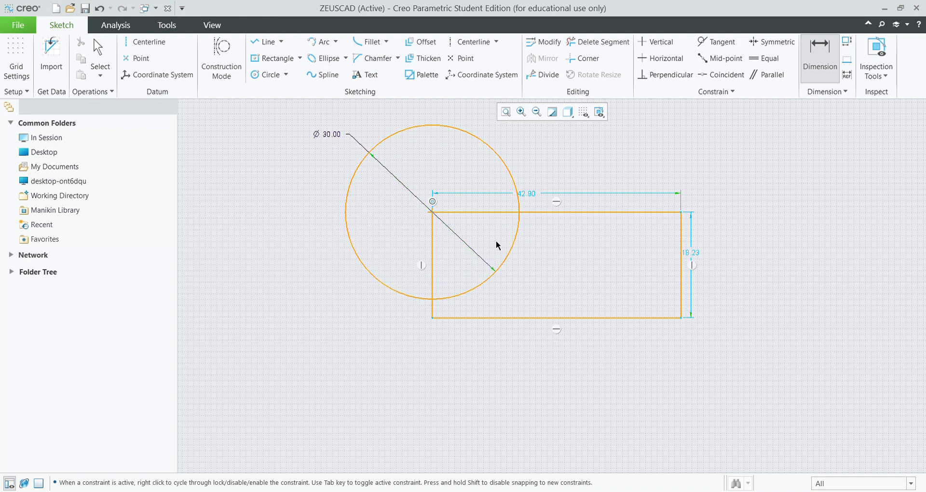
# Draw a second circle centred on the top-right corner with a 30 diameter.
pyautogui.click(277, 79)
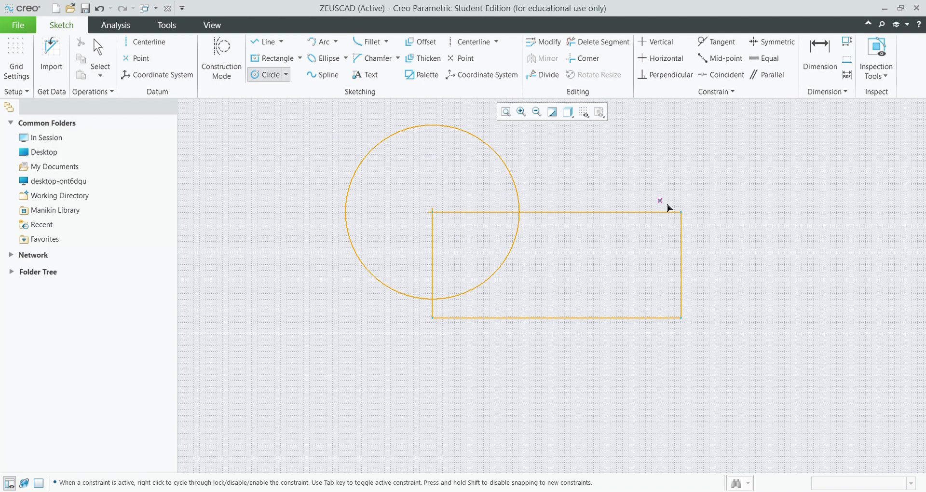
pyautogui.click(681, 212)
pyautogui.click(714, 145)
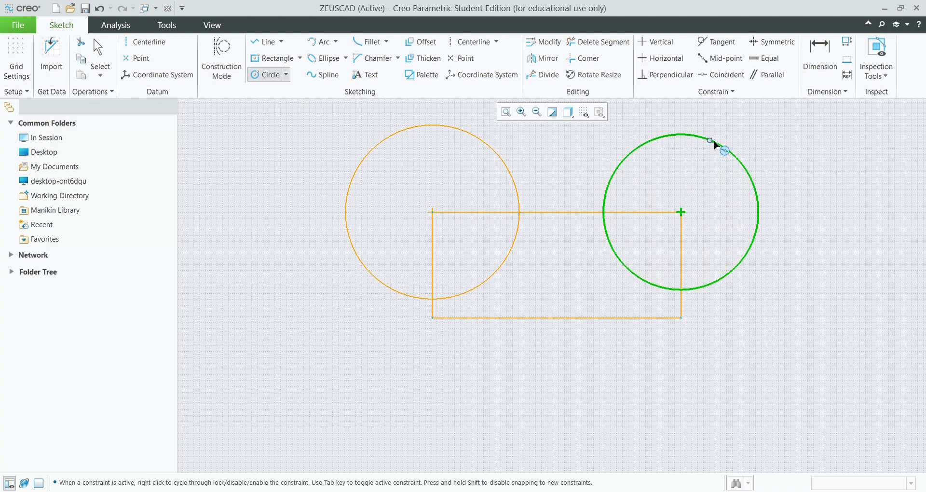
pyautogui.press('d')
pyautogui.doubleClick(587, 143)
pyautogui.write('30')
pyautogui.press('Return')
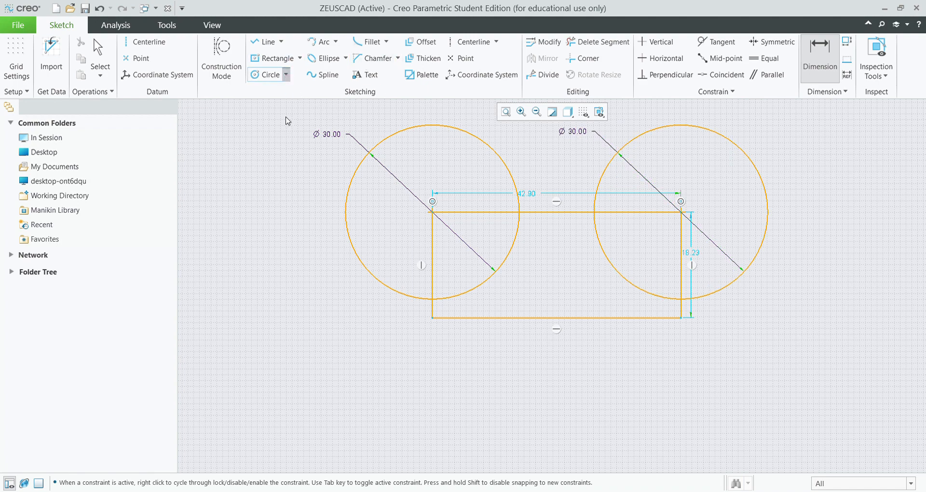
# Draw a three-point circle through the left corners, then delete it.
pyautogui.click(432, 318)
pyautogui.click(432, 211)
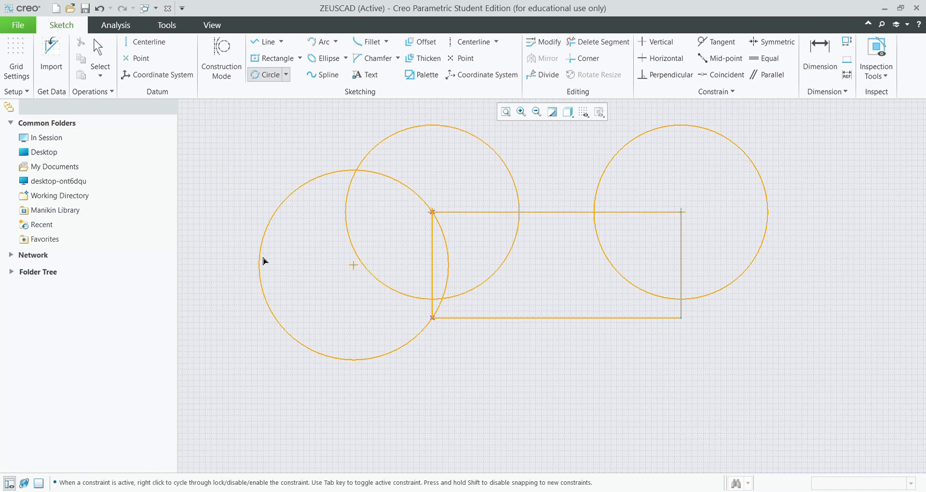
pyautogui.click(272, 247)
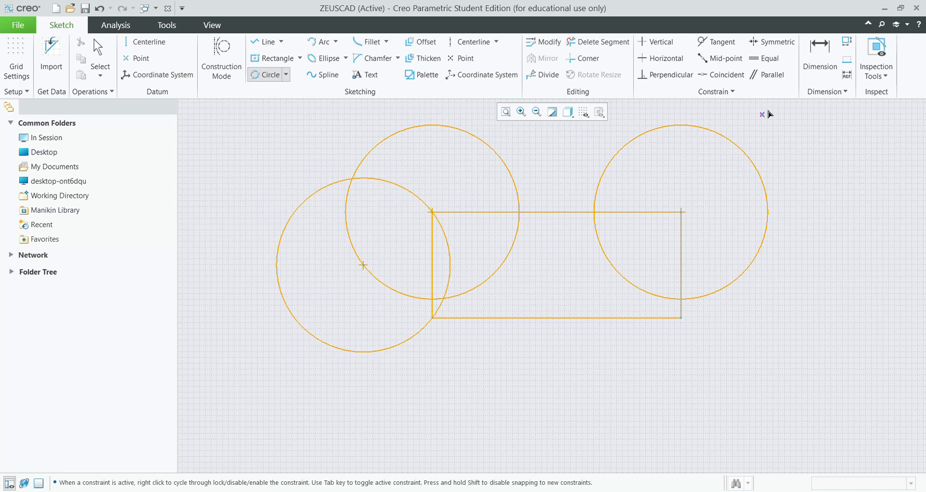
pyautogui.click(821, 39)
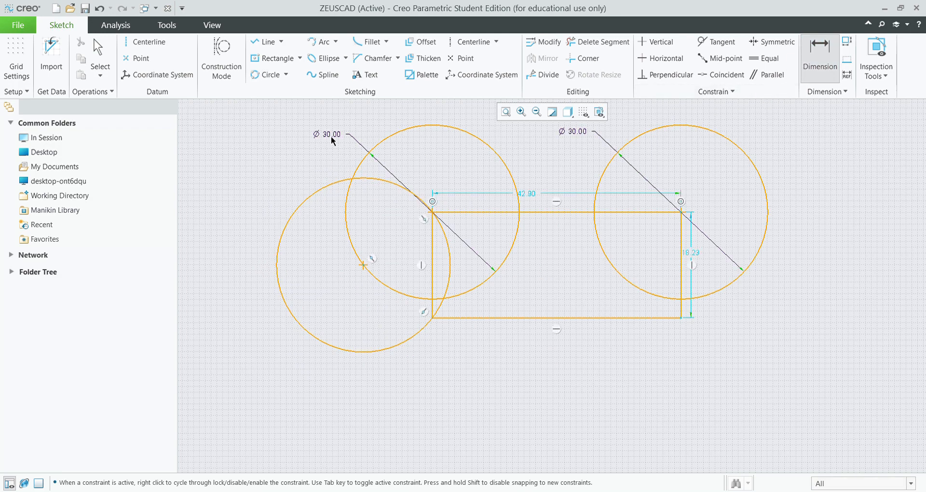
pyautogui.click(308, 197)
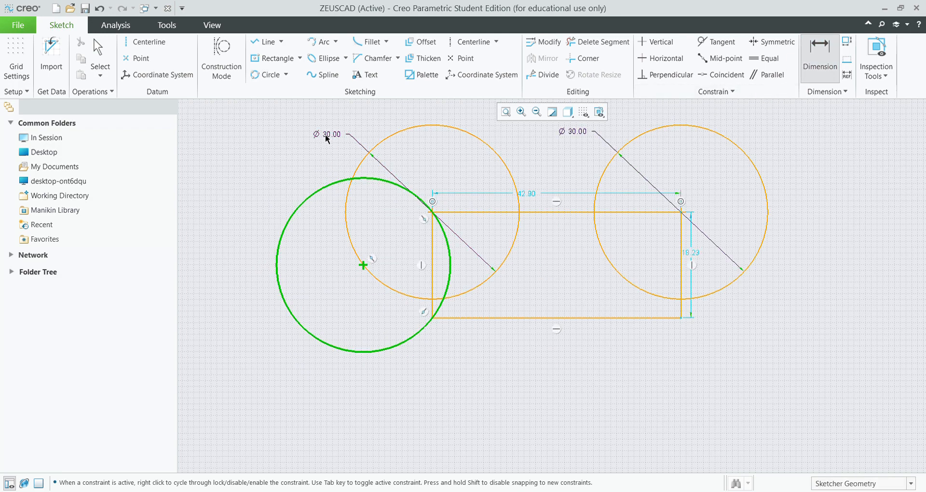
pyautogui.middleClick(365, 185)
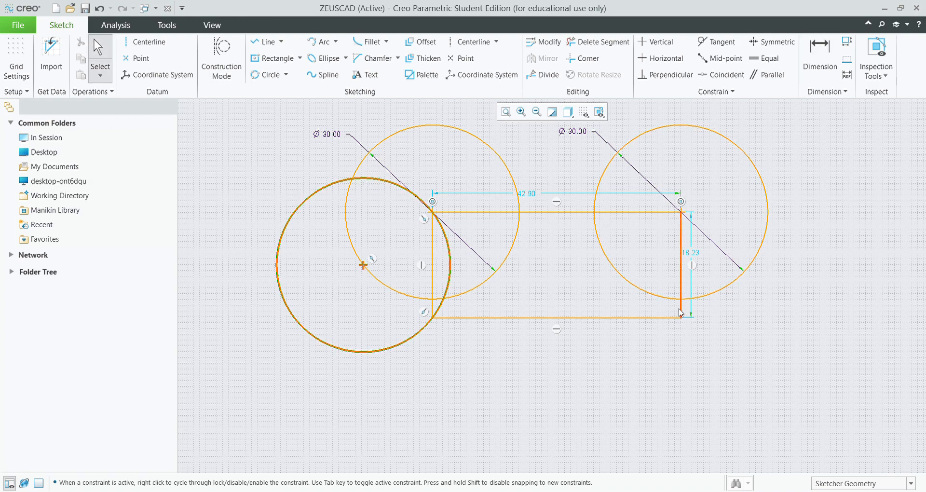
pyautogui.press('Delete')
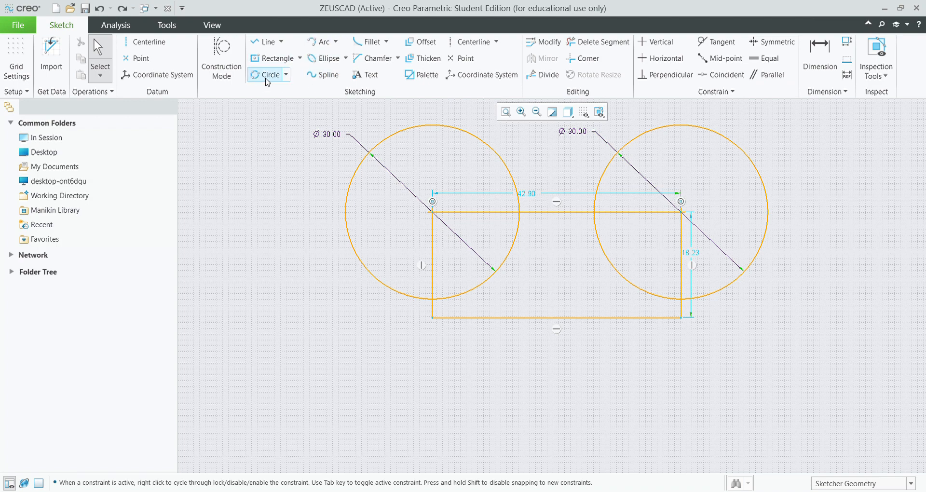
# Undo back to an empty canvas and draw a three-point circle.
pyautogui.hotkey('ctrl', 'z')
pyautogui.hotkey('ctrl', 'z')
pyautogui.hotkey('ctrl', 'z')
pyautogui.hotkey('ctrl', 'z')
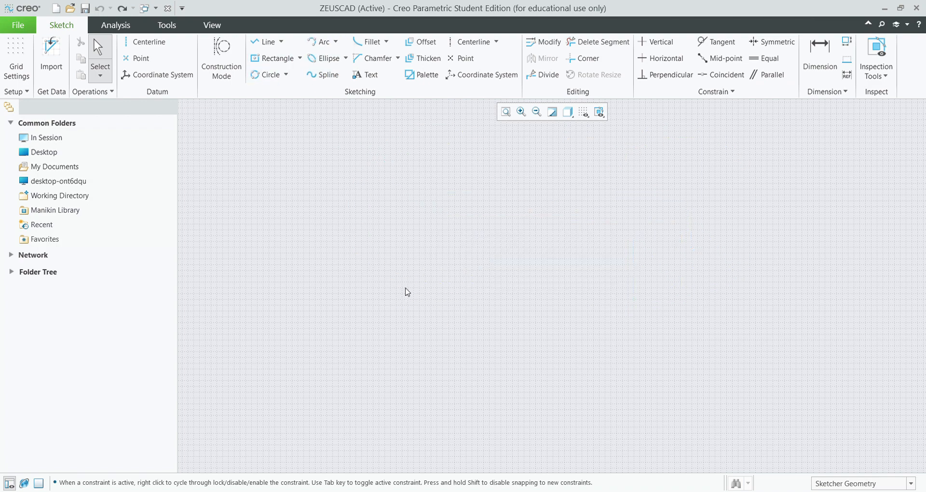
pyautogui.click(284, 76)
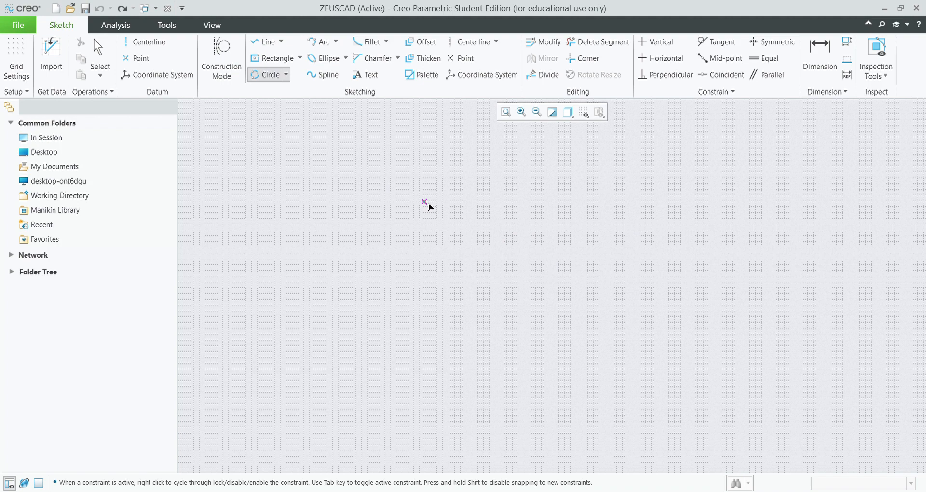
pyautogui.click(658, 202)
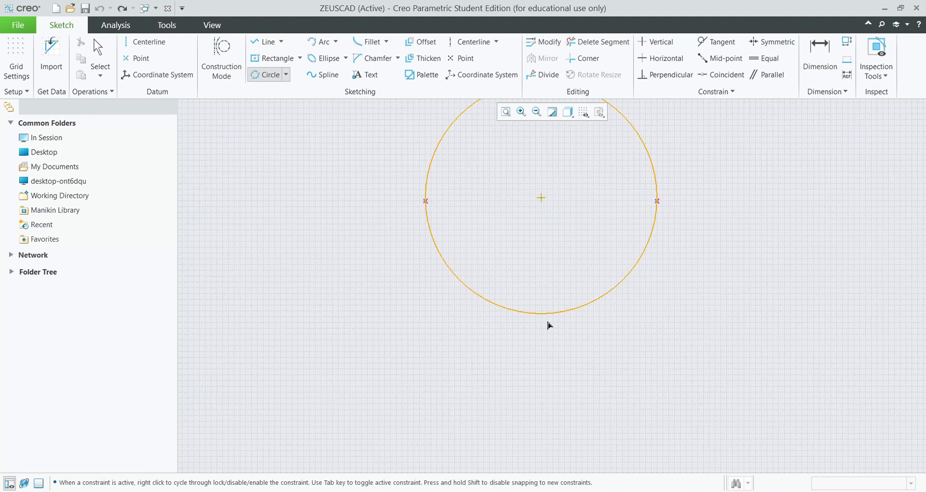
pyautogui.click(549, 391)
# Change the circle's Ø44.42 diameter to 50, then undo back to an empty canvas.
pyautogui.click(820, 55)
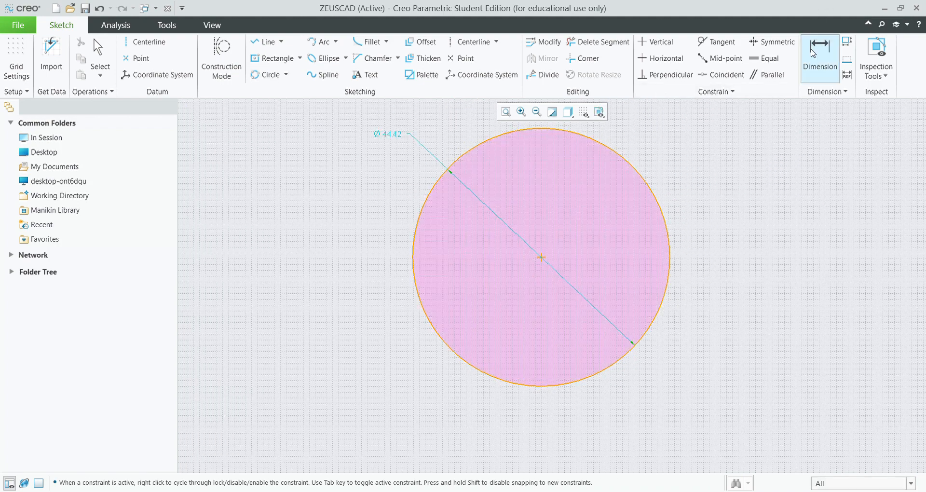
pyautogui.doubleClick(393, 135)
pyautogui.write('50')
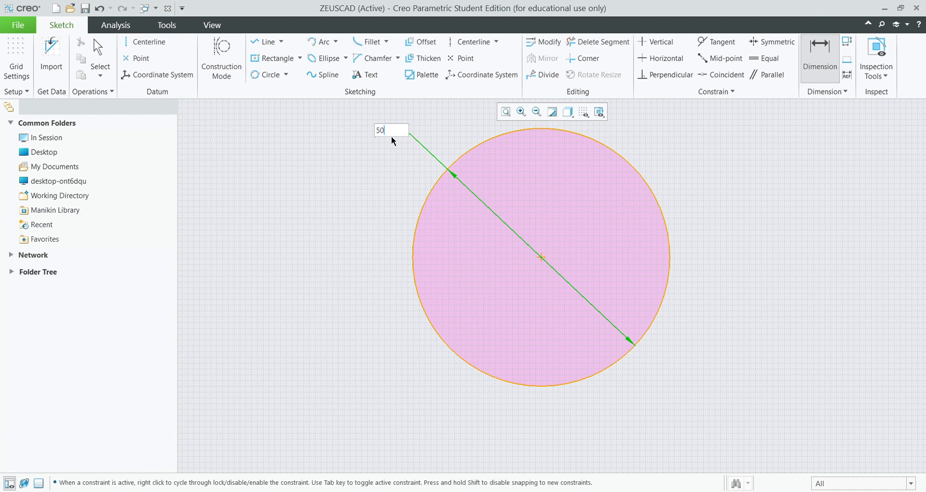
pyautogui.press('Return')
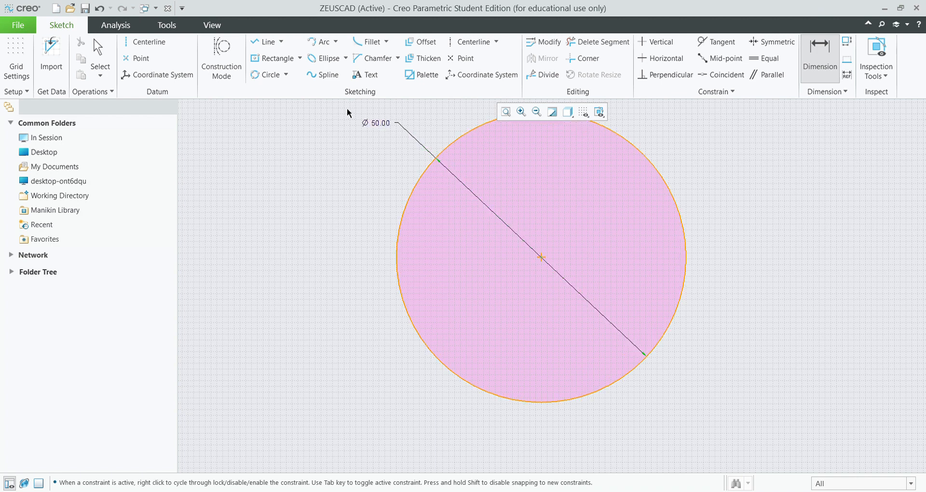
pyautogui.hotkey('ctrl', 'z')
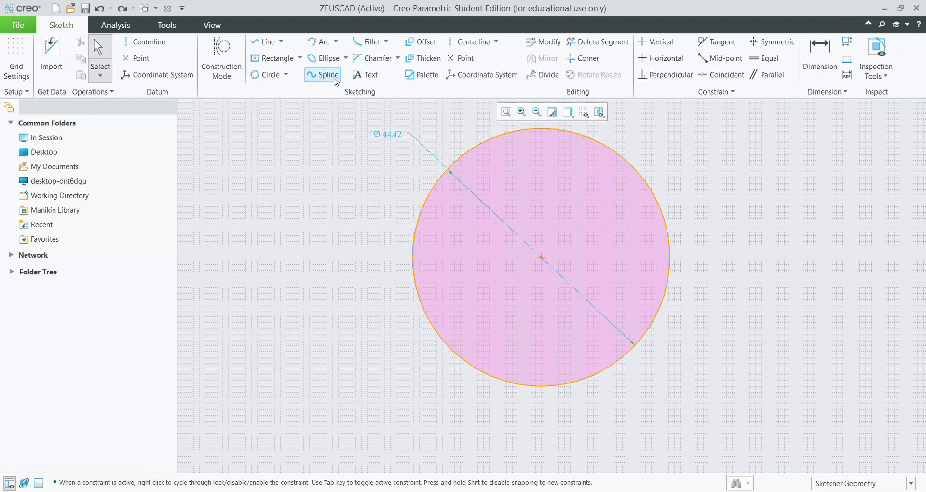
pyautogui.hotkey('ctrl', 'z')
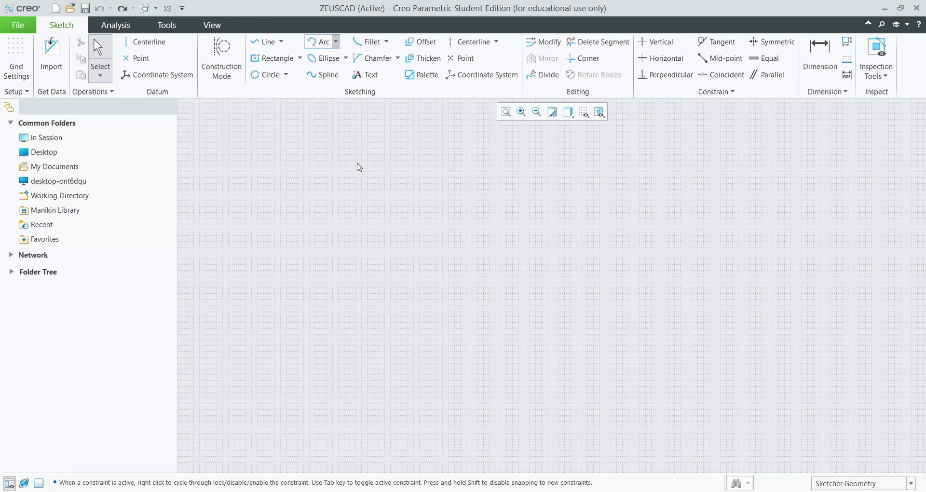
pyautogui.click(266, 42)
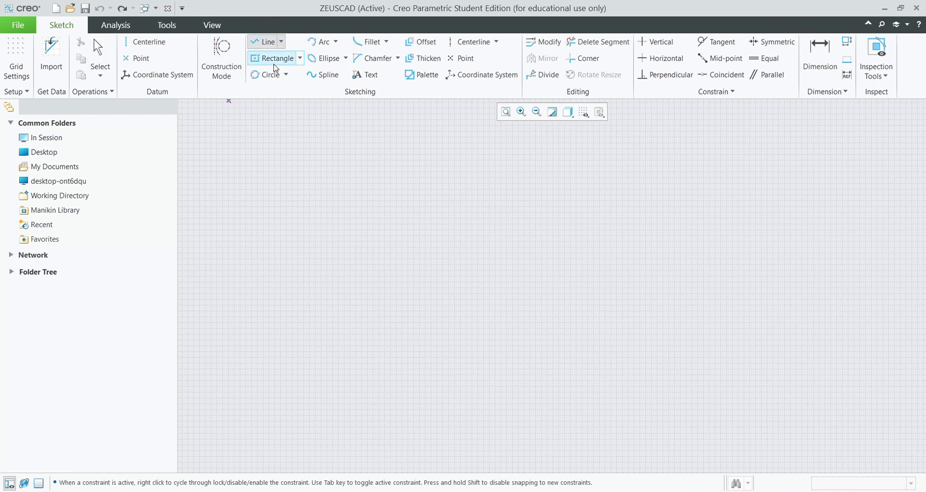
pyautogui.click(336, 233)
pyautogui.click(634, 305)
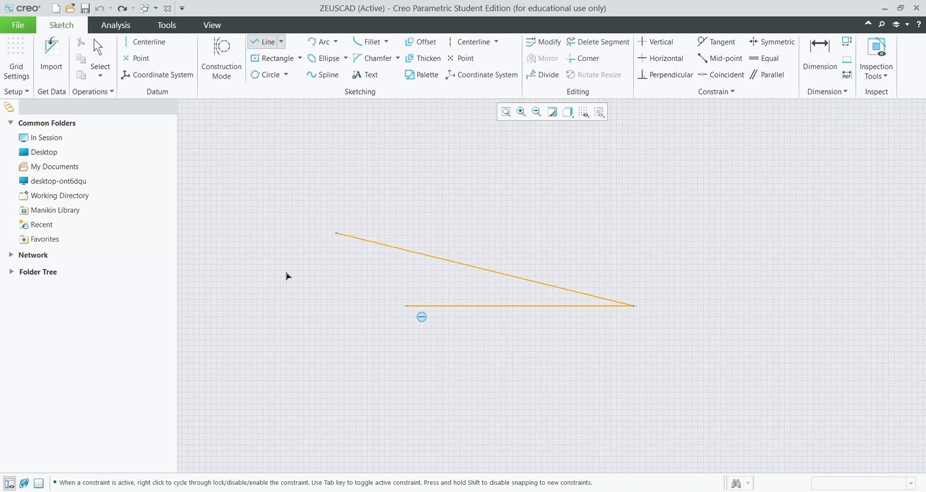
pyautogui.click(476, 173)
pyautogui.middleClick(603, 299)
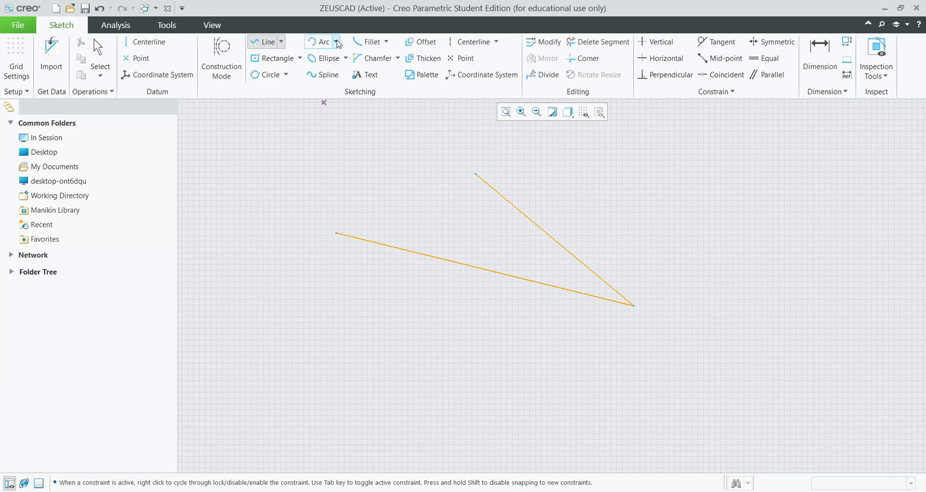
pyautogui.click(320, 41)
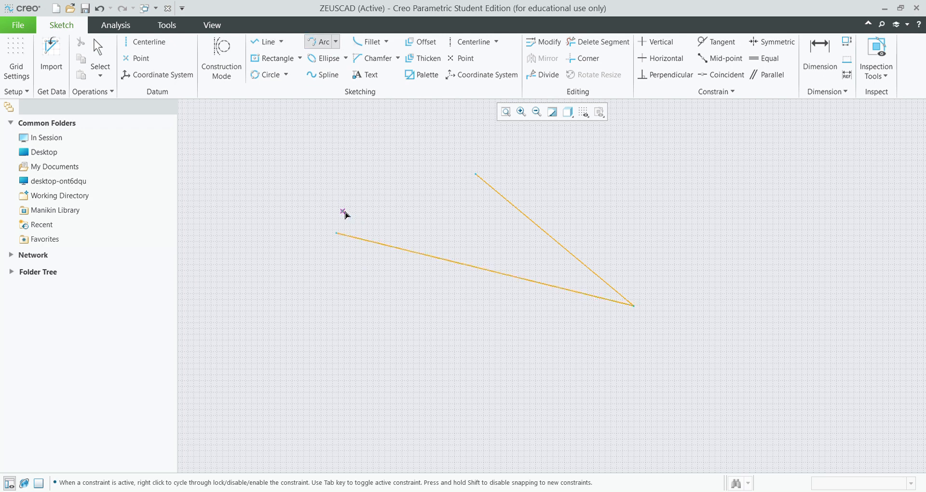
pyautogui.click(336, 232)
pyautogui.click(476, 175)
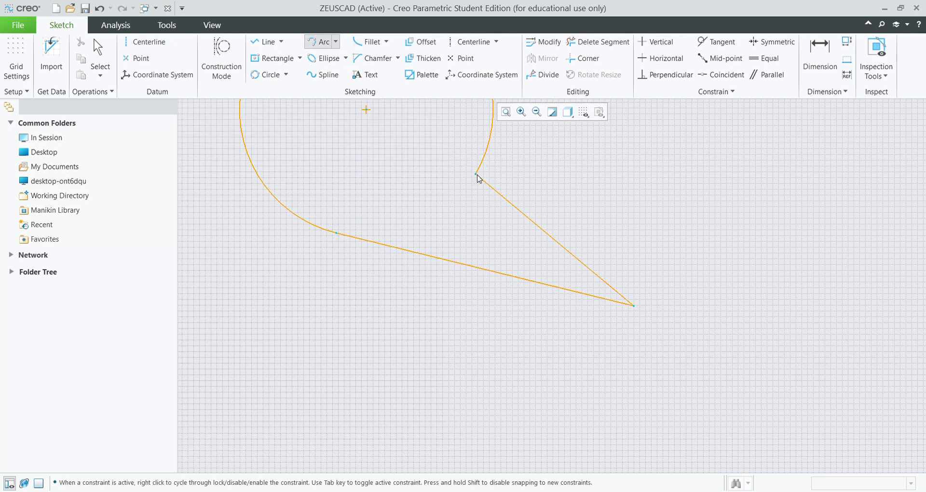
pyautogui.middleClick(416, 223)
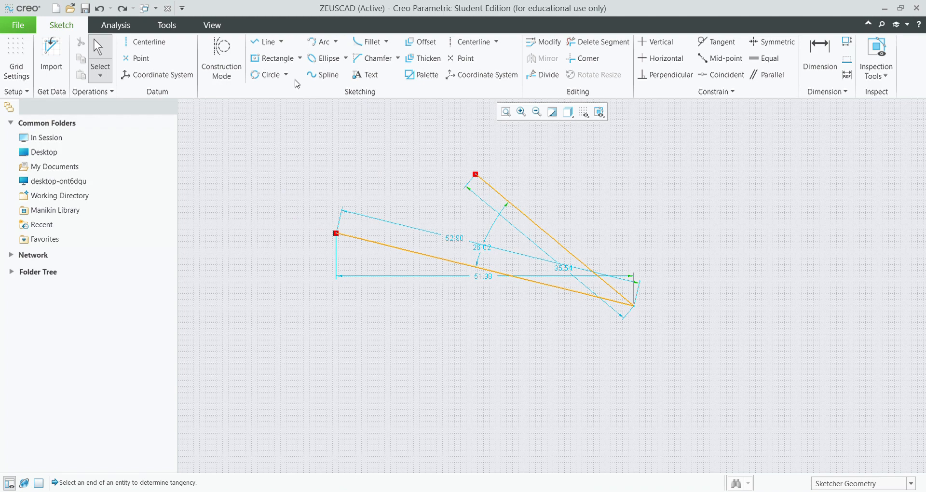
pyautogui.click(320, 41)
pyautogui.click(339, 235)
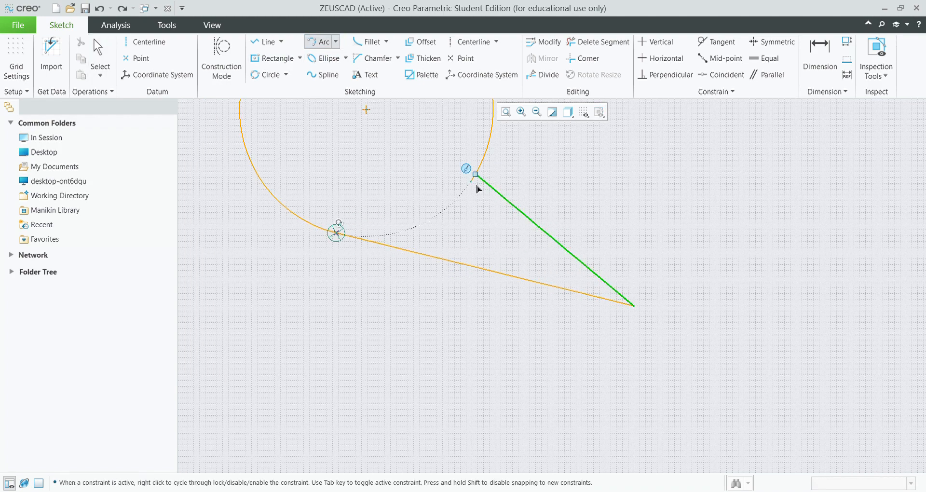
pyautogui.click(476, 174)
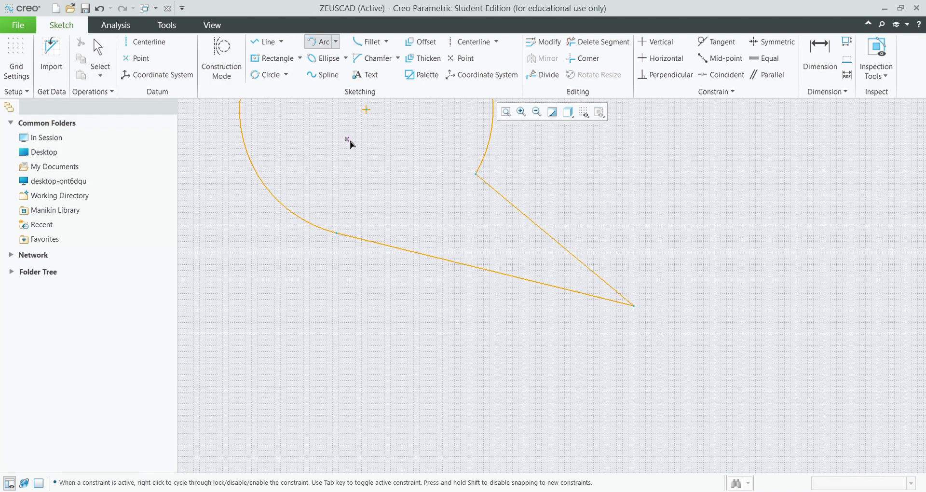
pyautogui.scroll(1, 410, 212)
pyautogui.scroll(-3, 410, 216)
pyautogui.scroll(-2, 408, 217)
pyautogui.scroll(2, 401, 132)
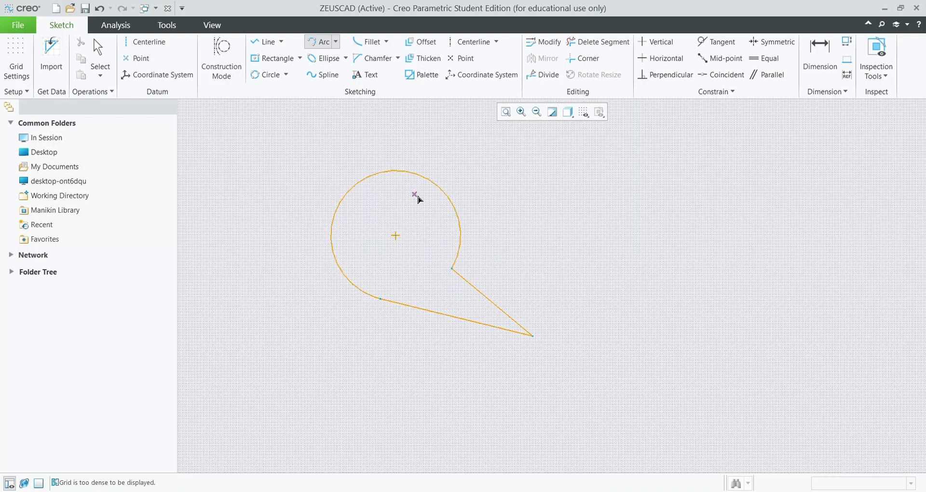
pyautogui.hotkey('ctrl', 'z')
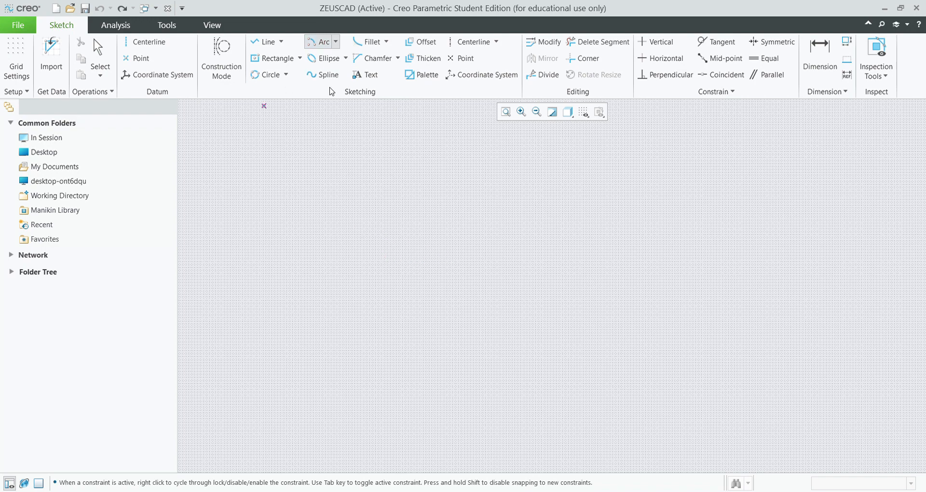
# Draw a horizontal line and a vertical line rising from its midpoint.
pyautogui.click(264, 42)
pyautogui.click(416, 261)
pyautogui.click(657, 270)
pyautogui.middleClick(662, 323)
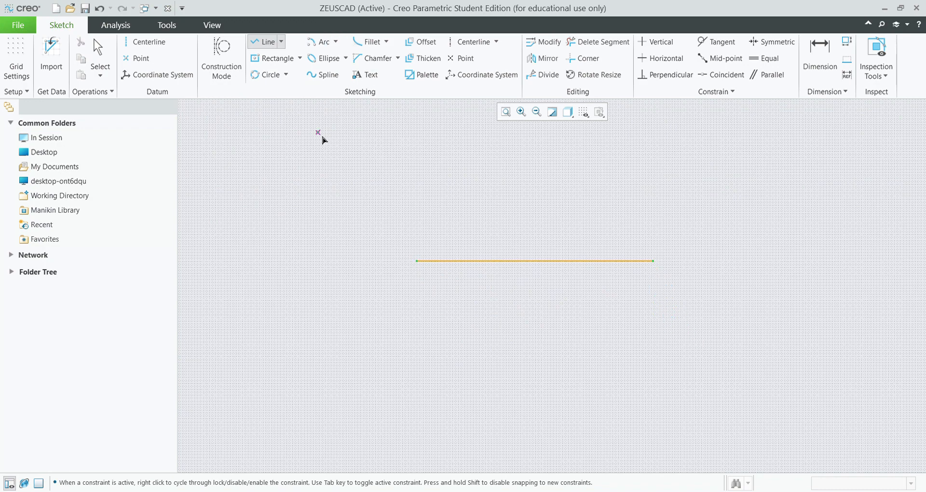
pyautogui.click(535, 261)
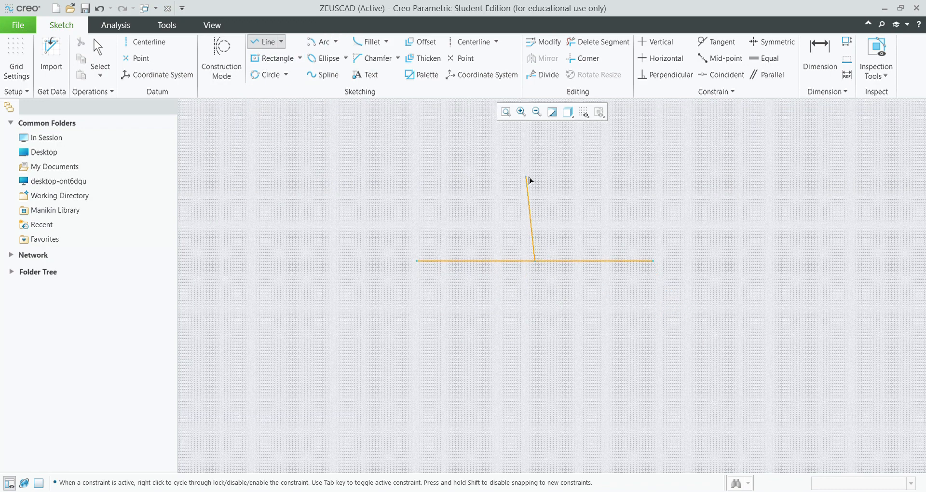
pyautogui.click(535, 167)
pyautogui.middleClick(537, 208)
# Add a centre-and-ends arc from the vertical line's top down to the horizontal line.
pyautogui.click(330, 47)
pyautogui.click(536, 262)
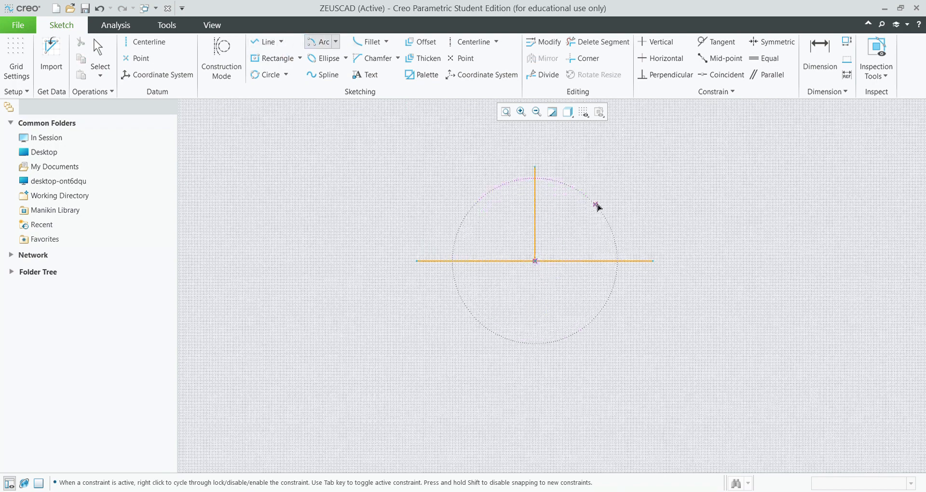
pyautogui.click(541, 171)
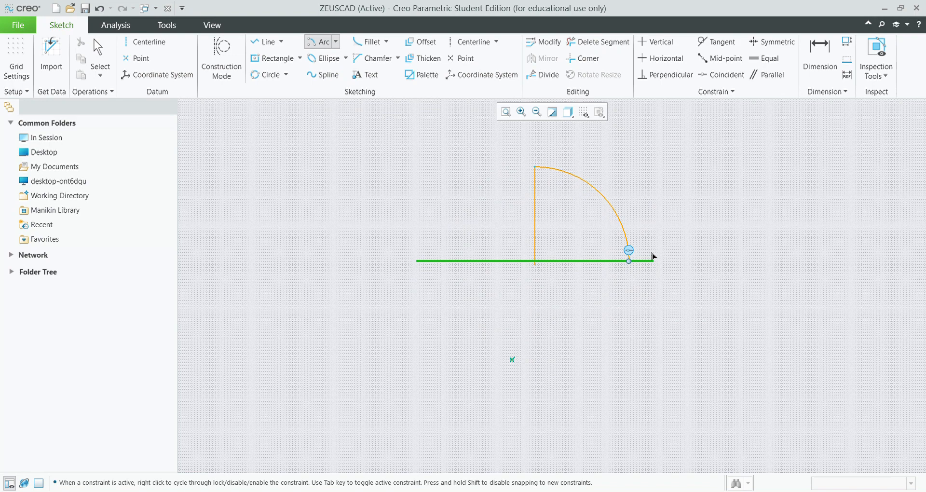
pyautogui.click(635, 262)
pyautogui.middleClick(639, 197)
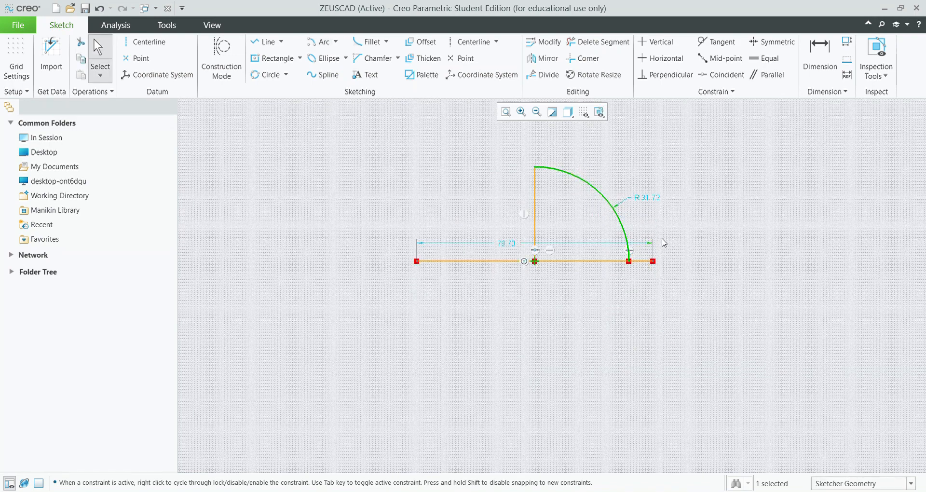
pyautogui.click(651, 204)
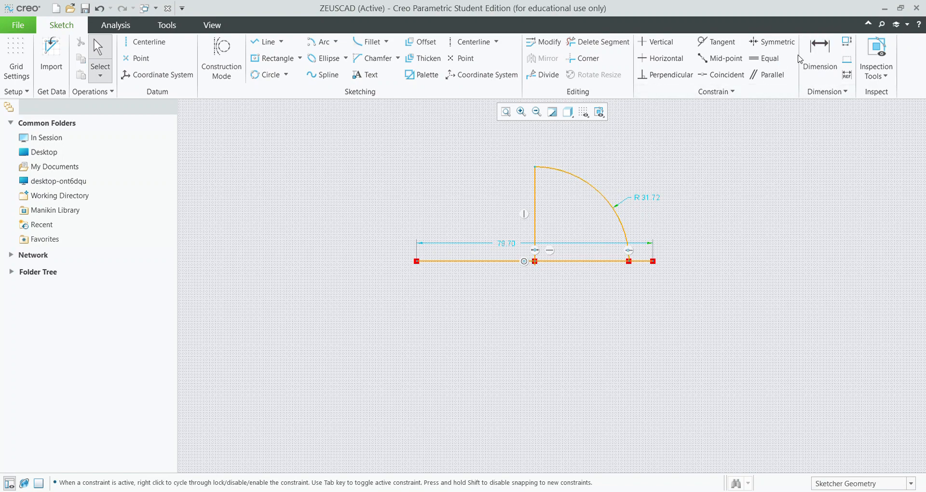
# Change the arc's R 31.72 radius to 35, then to 40.
pyautogui.click(819, 55)
pyautogui.doubleClick(648, 198)
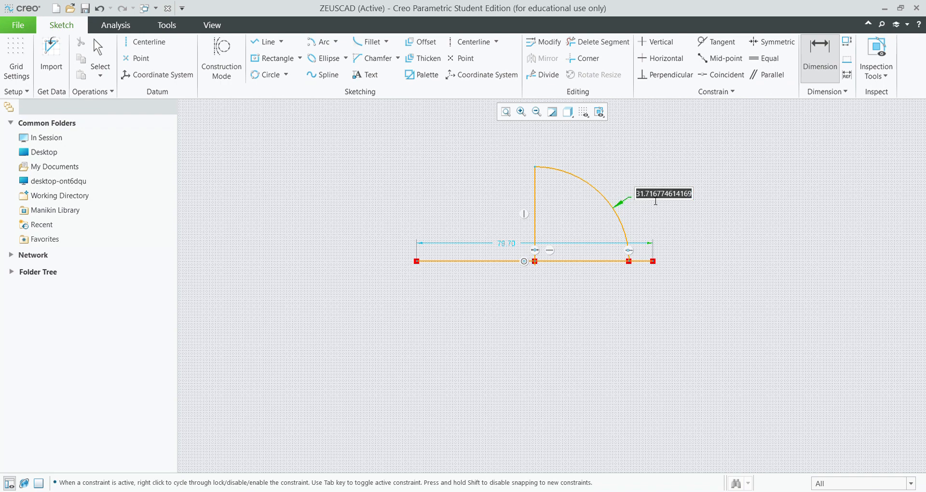
pyautogui.write('35')
pyautogui.press('Return')
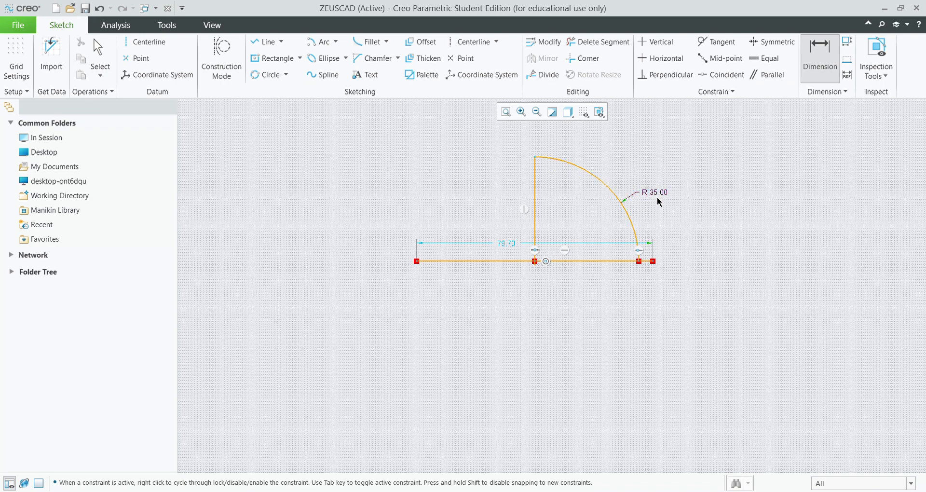
pyautogui.write('40')
pyautogui.press('Return')
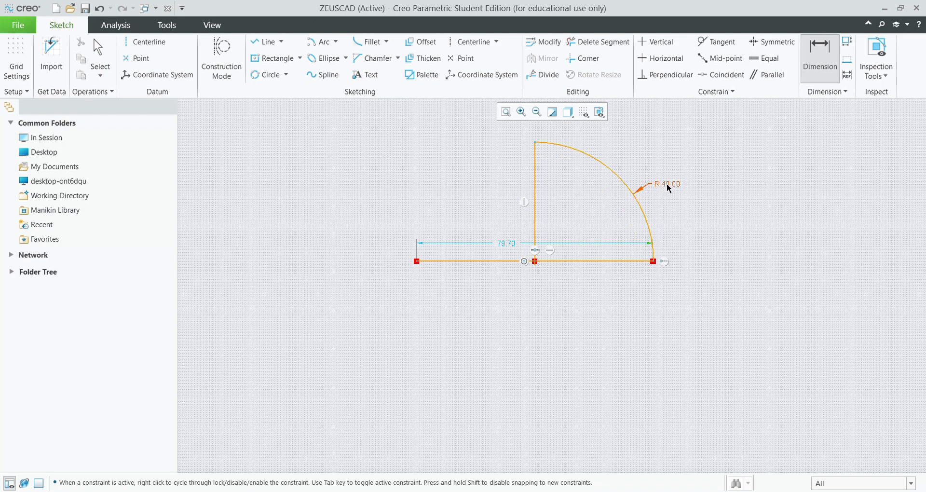
pyautogui.middleClick(476, 154)
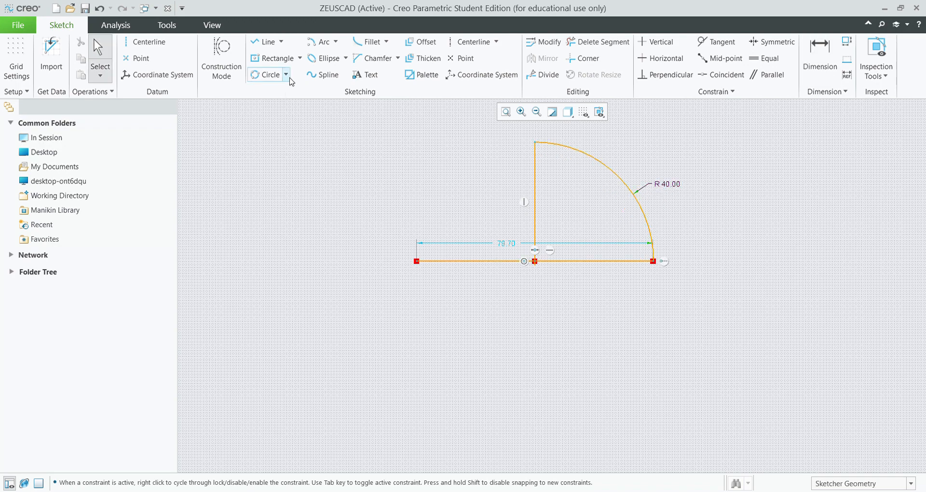
pyautogui.click(249, 59)
# Centre a rectangle on the horizontal line's left end.
pyautogui.click(417, 261)
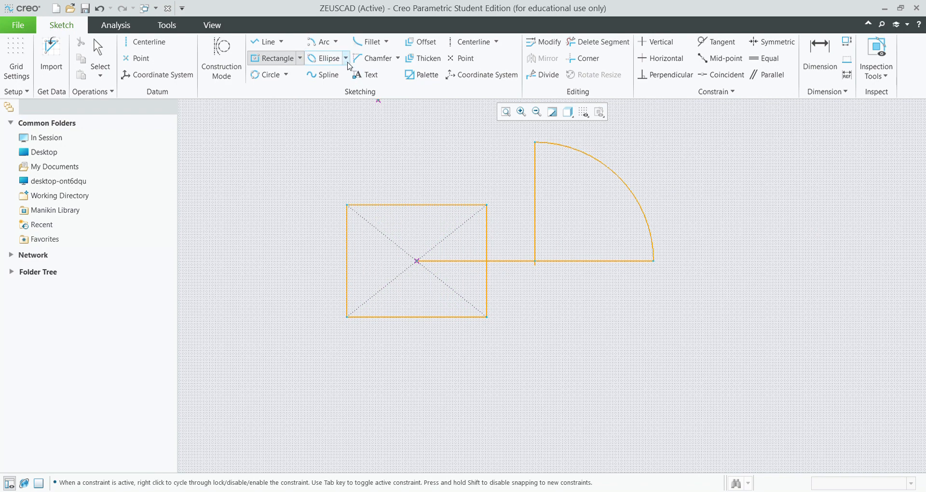
pyautogui.scroll(-2, 500, 306)
pyautogui.scroll(4, 502, 298)
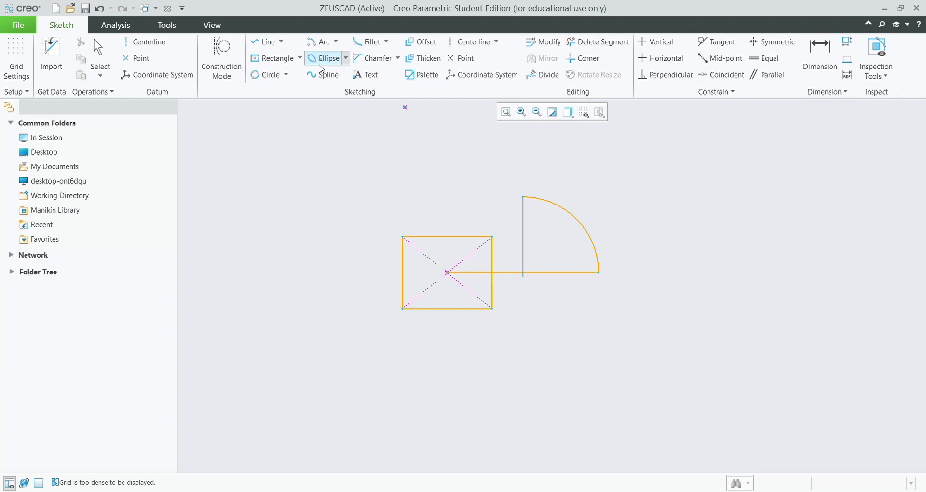
# Draw an ellipse with a 150 width dimension, then undo back to the lone 79.70 line.
pyautogui.click(447, 369)
pyautogui.click(708, 370)
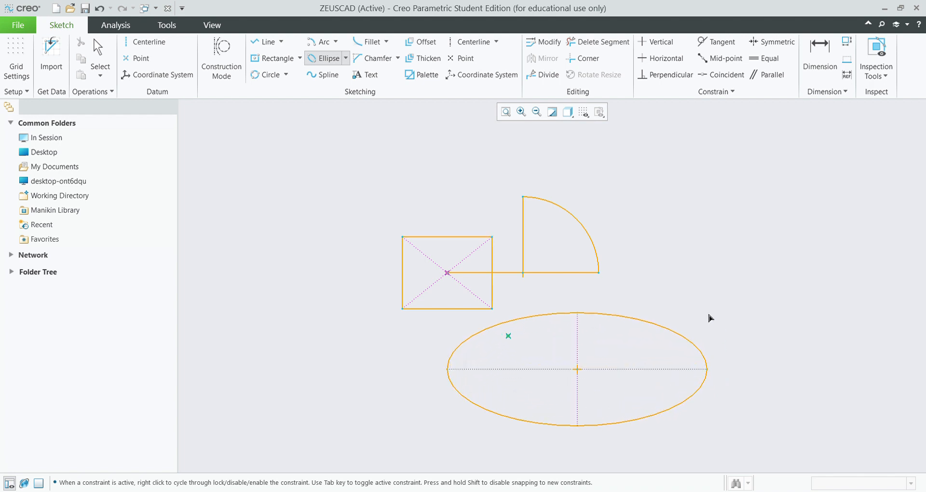
pyautogui.click(708, 338)
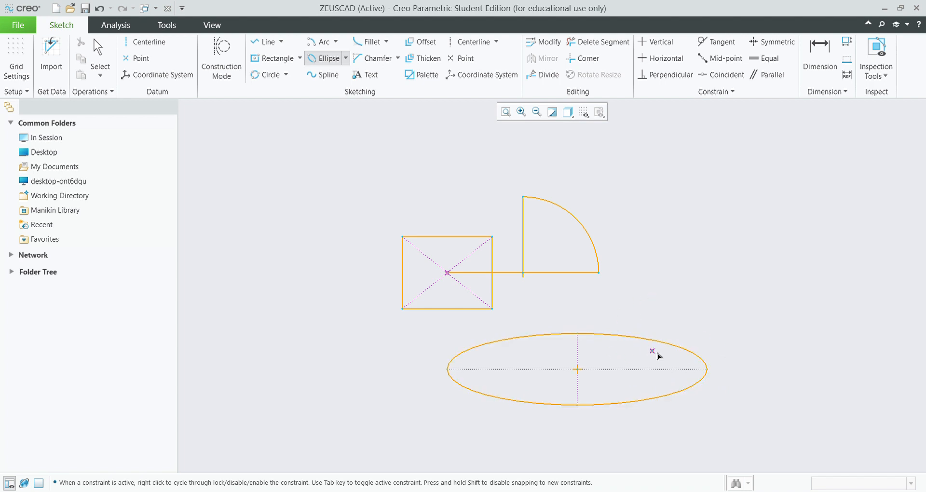
pyautogui.click(823, 46)
pyautogui.click(555, 334)
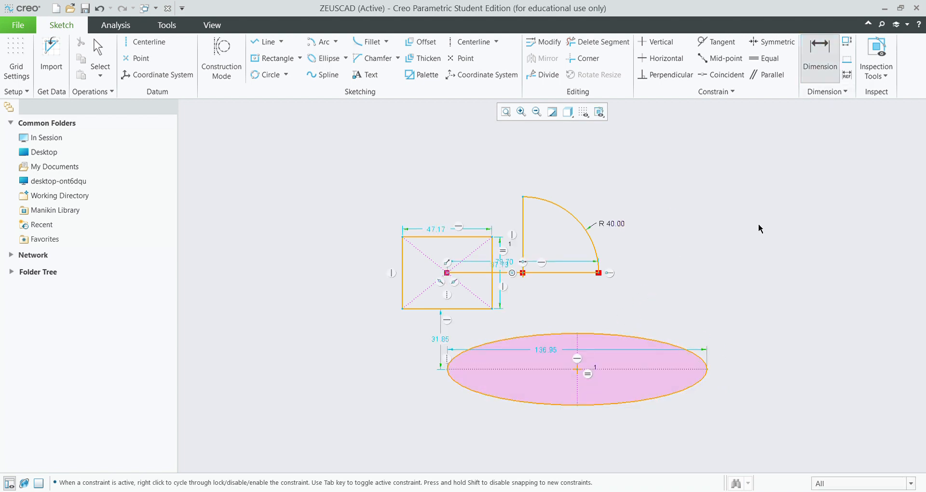
pyautogui.middleClick(553, 353)
pyautogui.write('150')
pyautogui.press('Return')
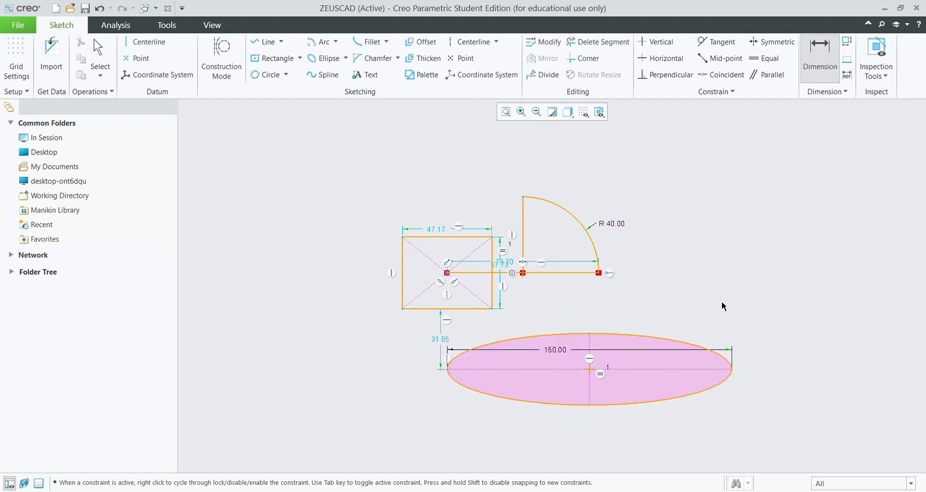
pyautogui.hotkey('ctrl', 'z')
pyautogui.hotkey('ctrl', 'z')
pyautogui.hotkey('ctrl', 'z')
pyautogui.hotkey('ctrl', 'z')
pyautogui.hotkey('ctrl', 'z')
pyautogui.hotkey('ctrl', 'z')
pyautogui.hotkey('ctrl', 'z')
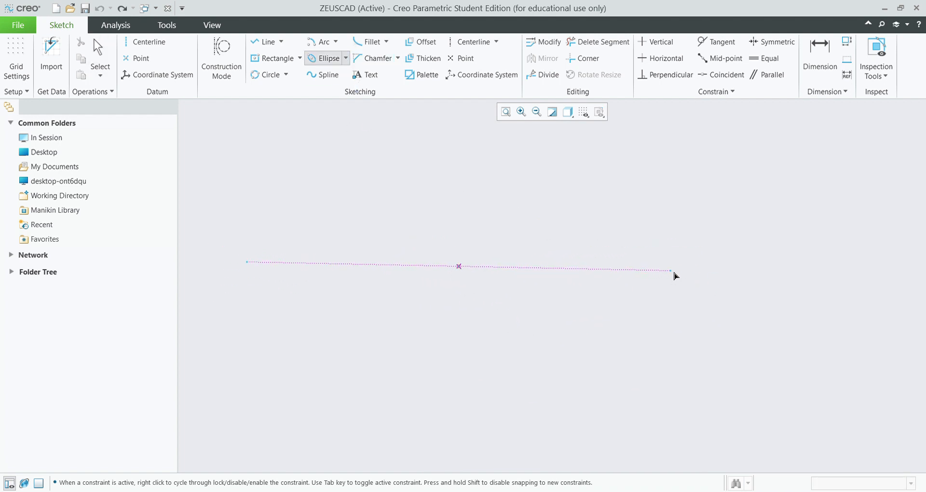
# Draw an ellipse and change its 276.00 length to 300 and 69.64 height to 100.
pyautogui.click(725, 273)
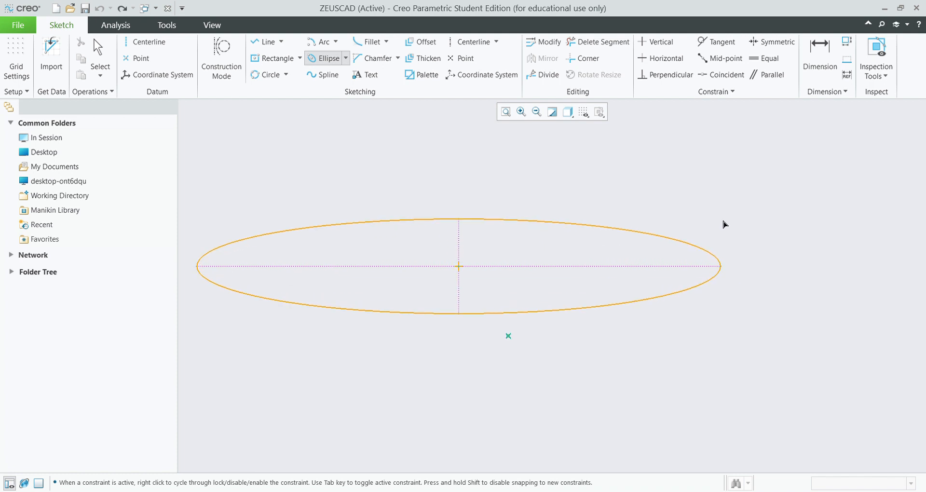
pyautogui.click(726, 204)
pyautogui.click(815, 56)
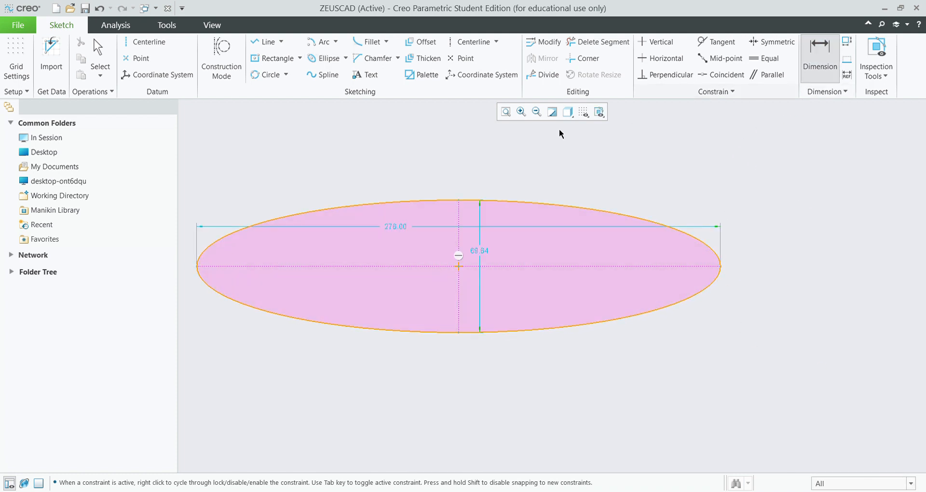
pyautogui.doubleClick(395, 225)
pyautogui.write('300')
pyautogui.press('Return')
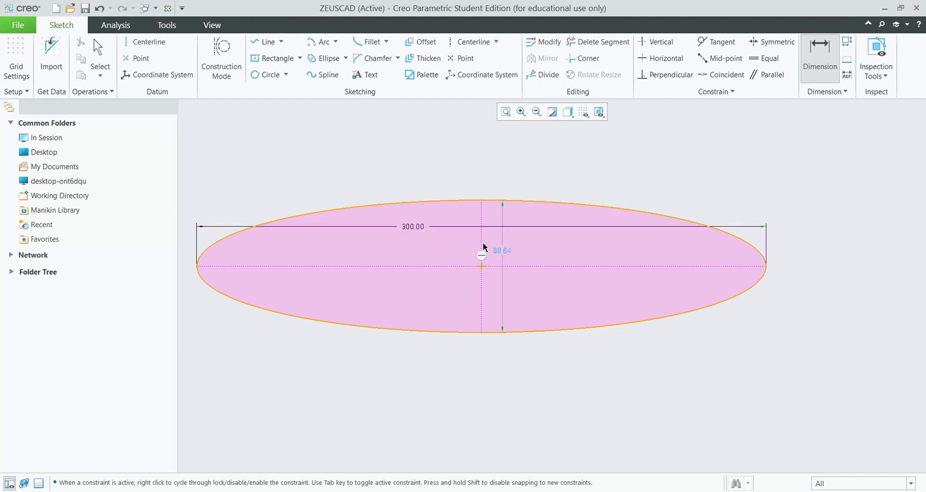
pyautogui.doubleClick(497, 252)
pyautogui.write('100')
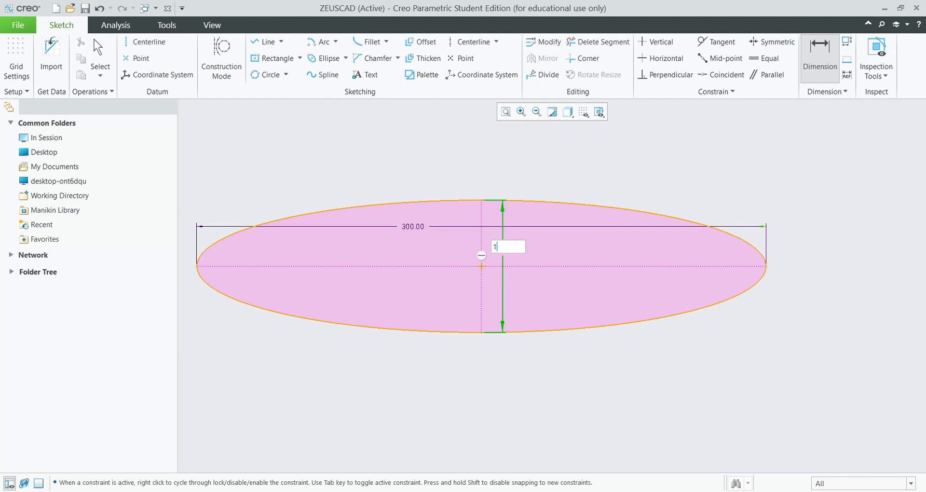
pyautogui.press('Return')
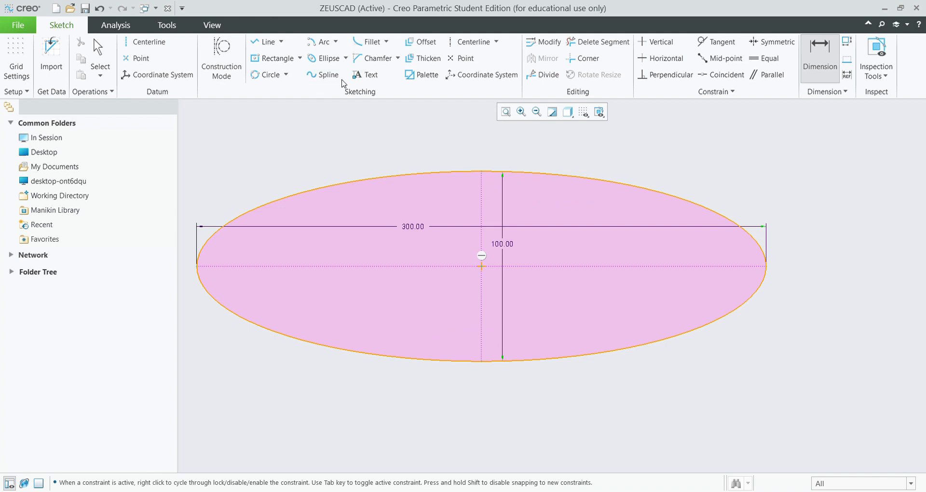
pyautogui.scroll(1, 556, 322)
pyautogui.scroll(-3, 556, 322)
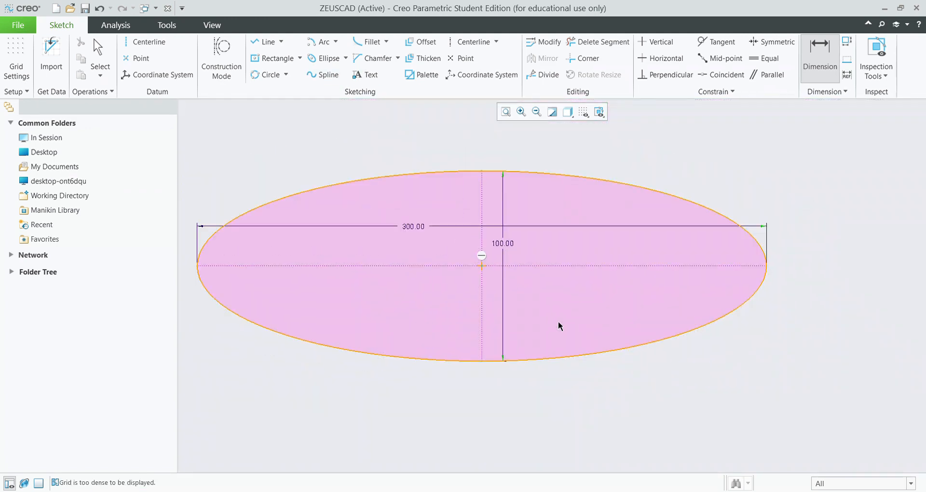
# Draw a spline through six points running from the upper left across to the right.
pyautogui.click(323, 74)
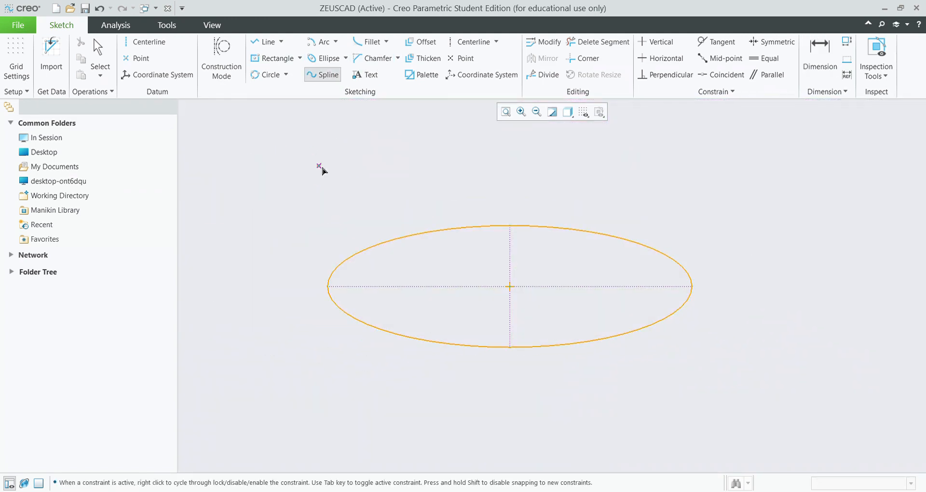
pyautogui.click(317, 187)
pyautogui.click(471, 152)
pyautogui.click(561, 204)
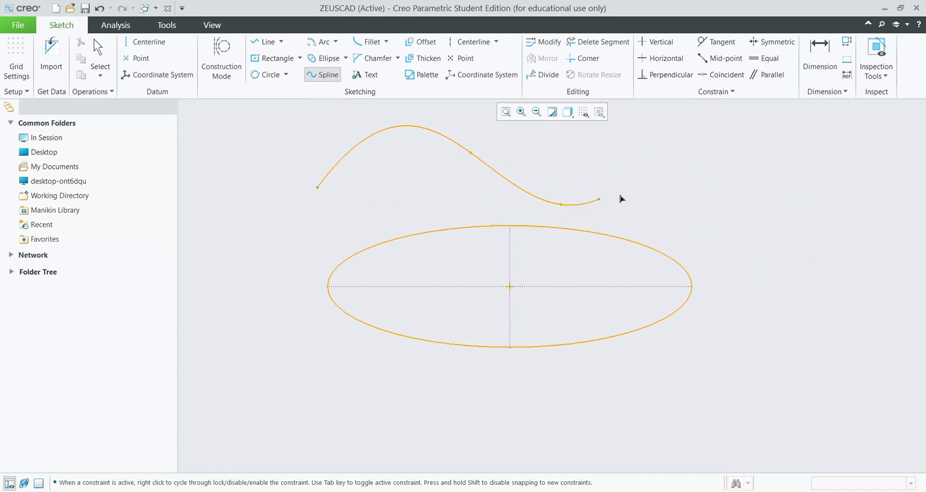
pyautogui.click(631, 158)
pyautogui.click(685, 224)
pyautogui.click(812, 230)
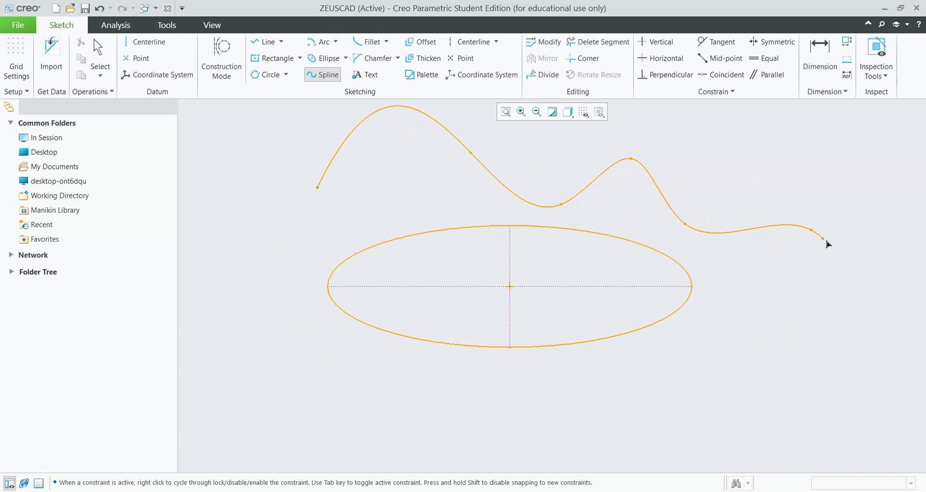
pyautogui.middleClick(815, 301)
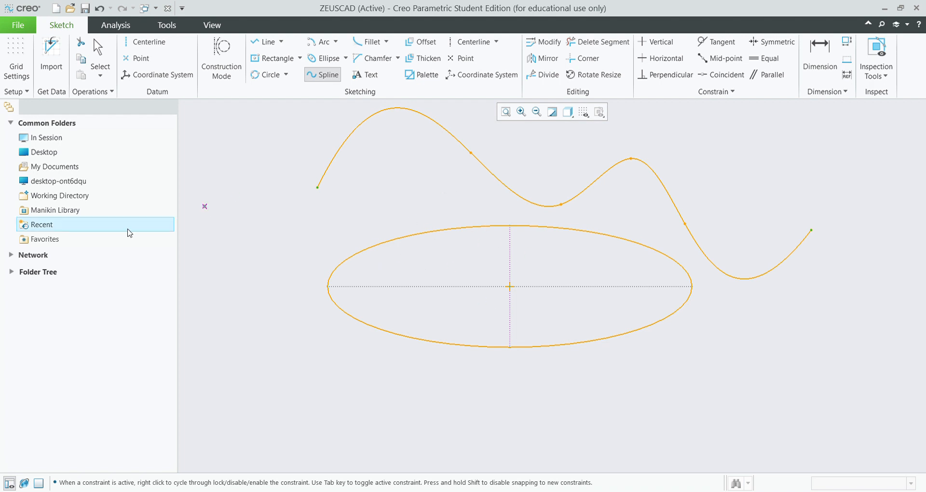
# Draw a 428.97 × 178.41 centre rectangle on the ellipse centre, enclosing the ellipse.
pyautogui.click(271, 59)
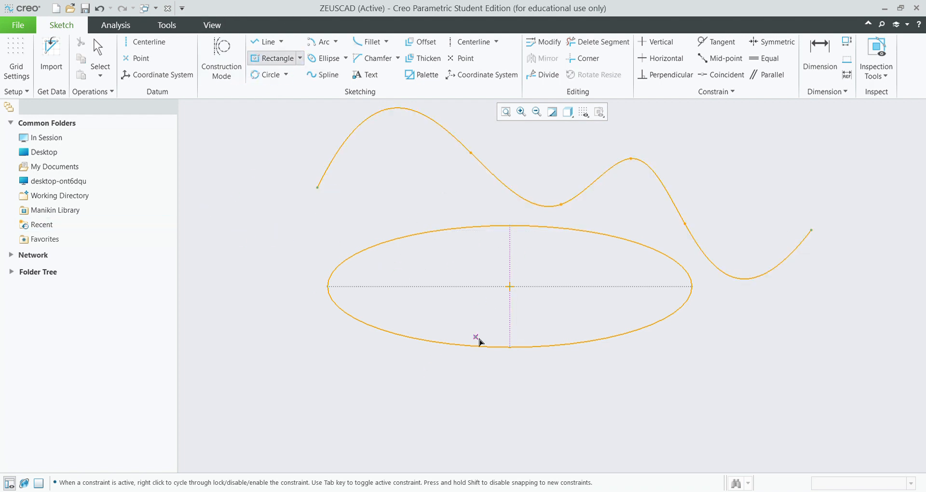
pyautogui.click(509, 287)
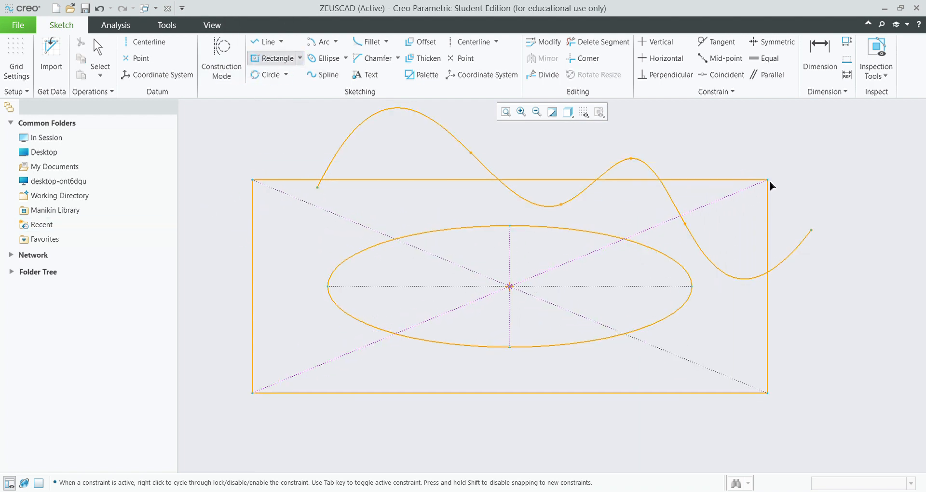
pyautogui.click(772, 180)
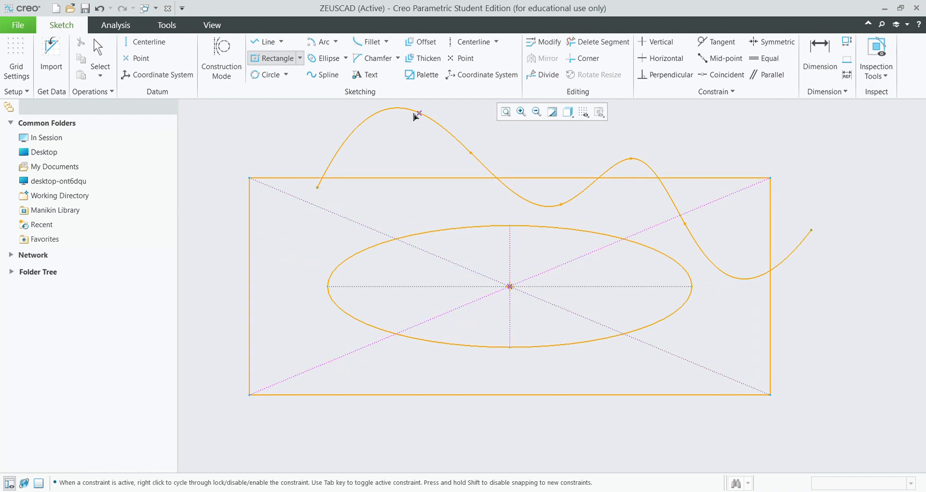
pyautogui.click(372, 42)
pyautogui.click(741, 178)
# Fillet the rectangle's top-right corner (R 21.44) and bottom-right corner (R 16.57).
pyautogui.click(770, 206)
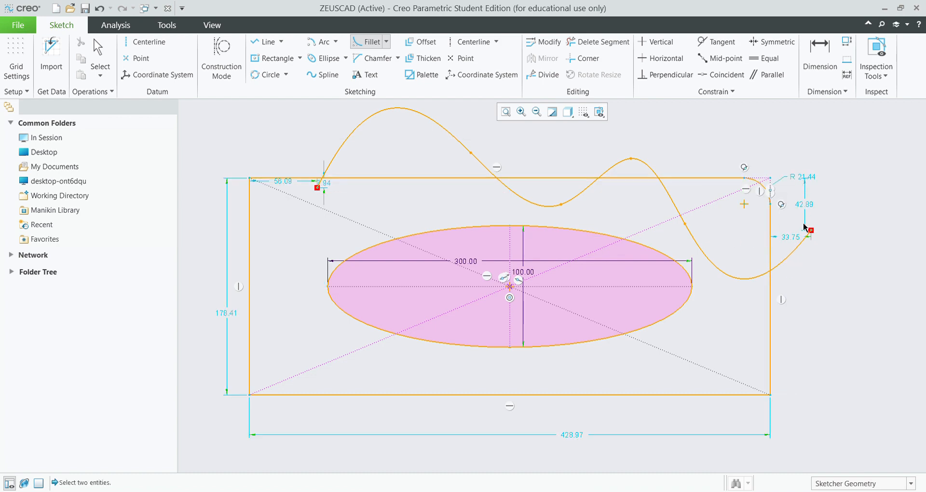
pyautogui.scroll(-3, 754, 199)
pyautogui.scroll(6, 754, 200)
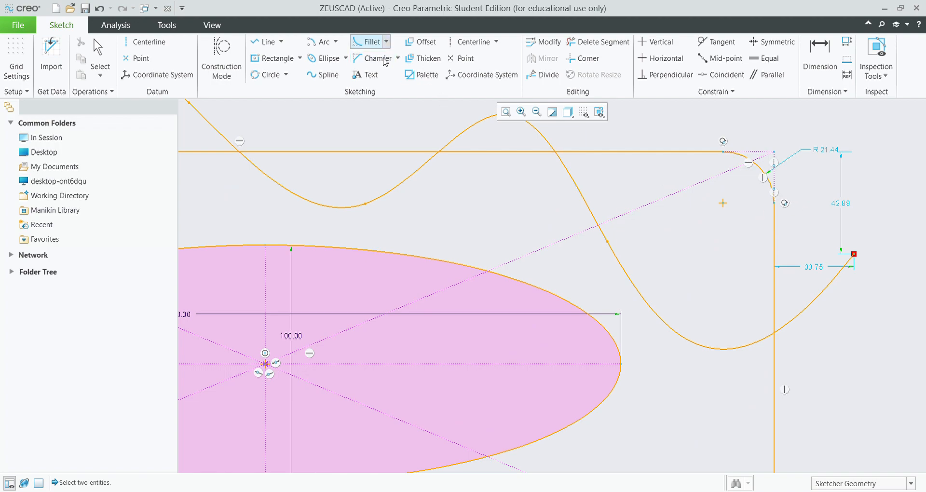
pyautogui.scroll(5, 759, 217)
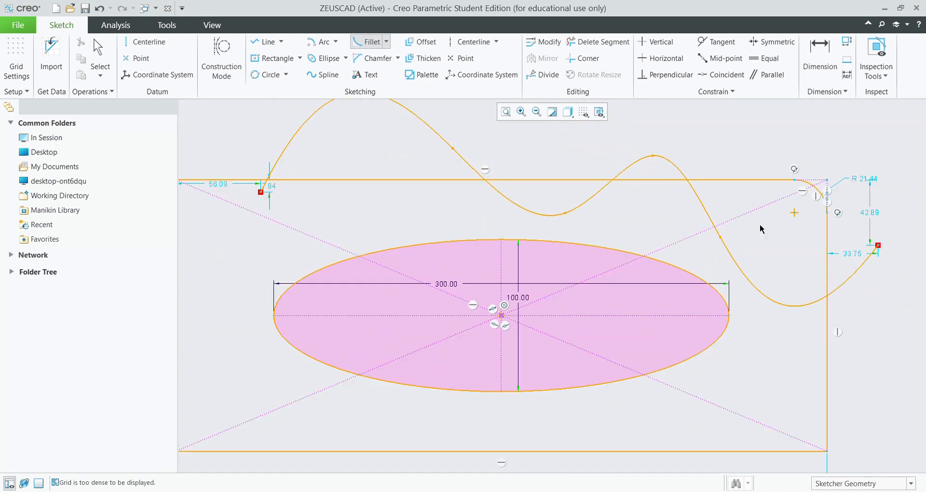
pyautogui.click(813, 393)
pyautogui.click(795, 405)
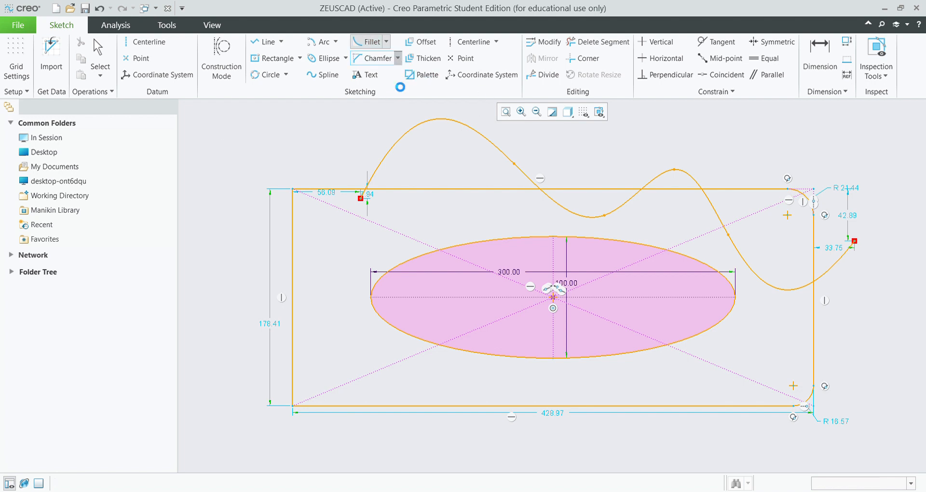
# Chamfer the rectangle's top-left and bottom-left corners.
pyautogui.click(318, 190)
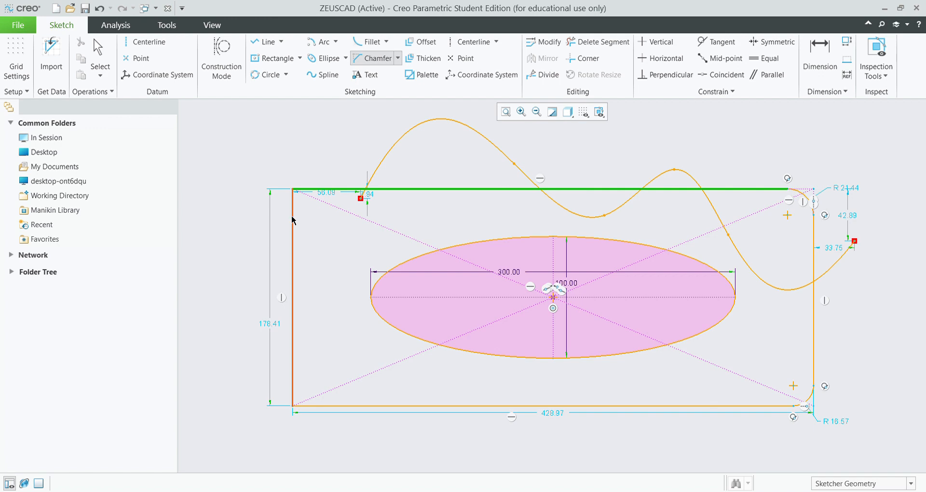
pyautogui.click(293, 220)
pyautogui.scroll(-5, 309, 205)
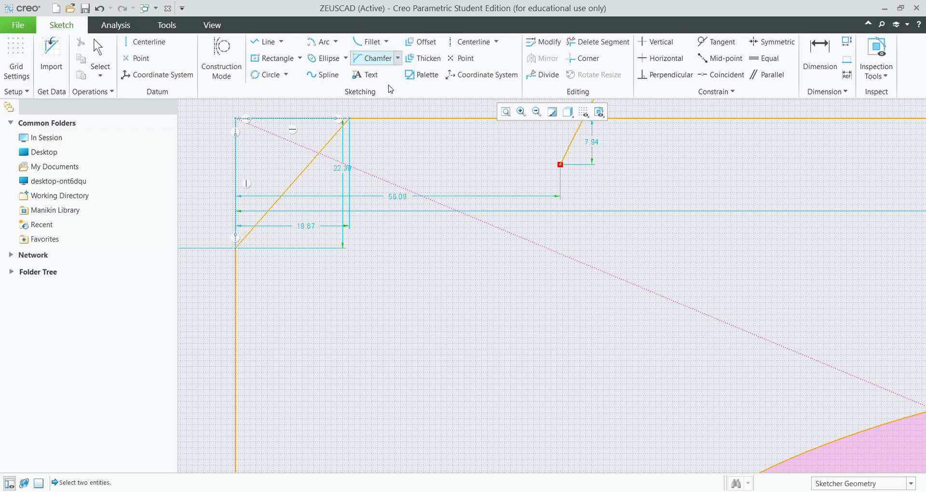
pyautogui.scroll(-2, 350, 262)
pyautogui.scroll(2, 362, 242)
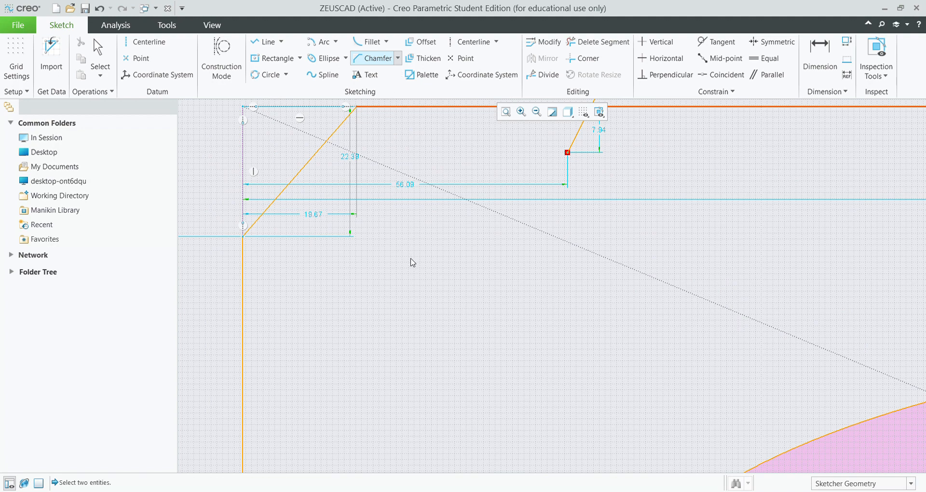
pyautogui.scroll(-1, 368, 310)
pyautogui.scroll(1, 384, 280)
pyautogui.scroll(5, 385, 281)
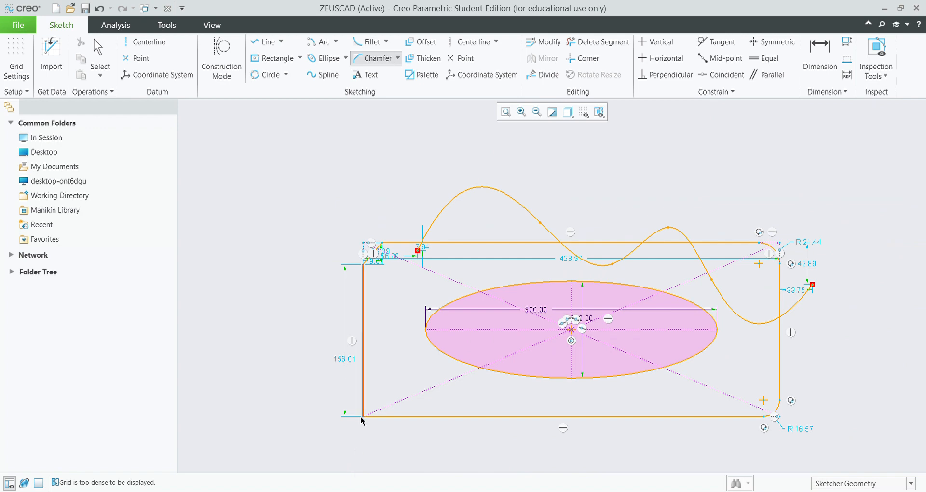
pyautogui.click(364, 409)
pyautogui.click(381, 416)
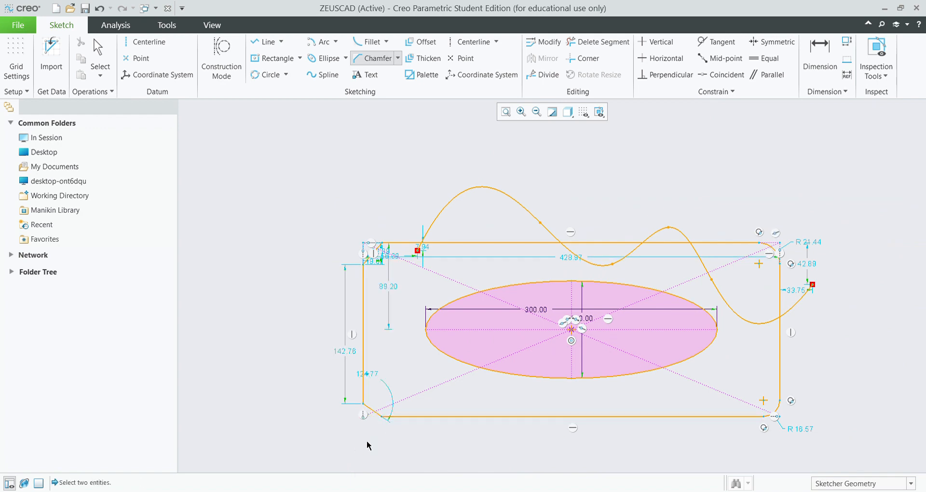
pyautogui.scroll(-5, 378, 422)
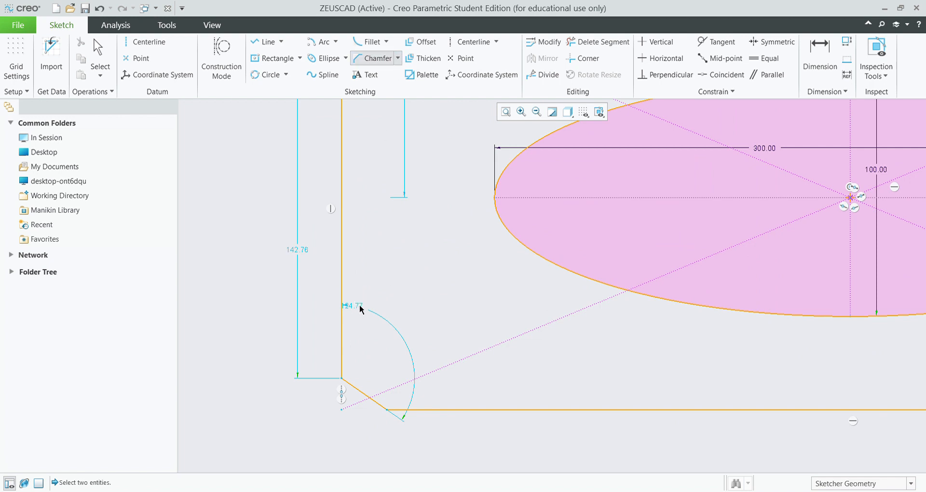
# Change the bottom-left chamfer's 124.77 angle to 150.
pyautogui.click(820, 56)
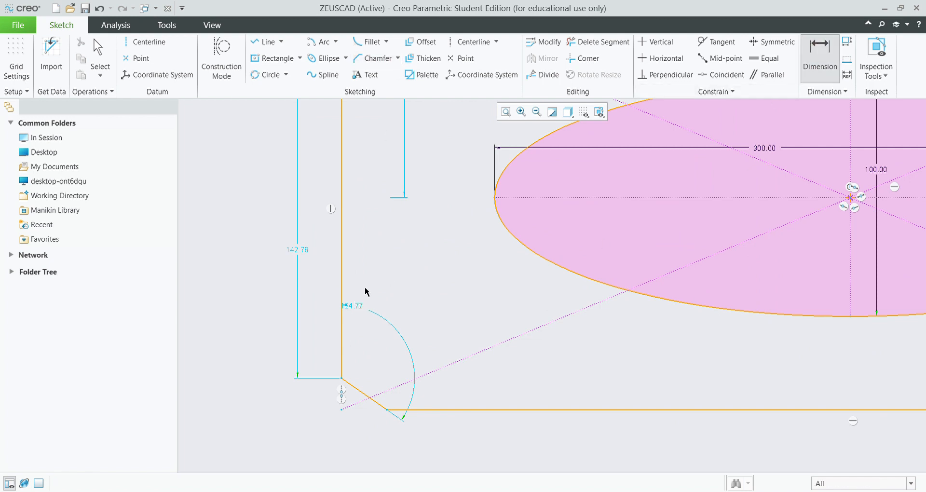
pyautogui.doubleClick(357, 308)
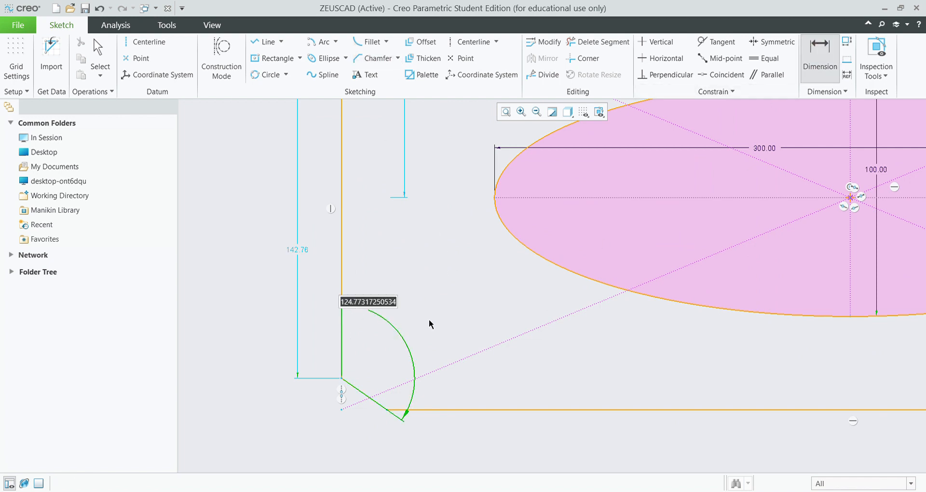
pyautogui.write('150')
pyautogui.press('Return')
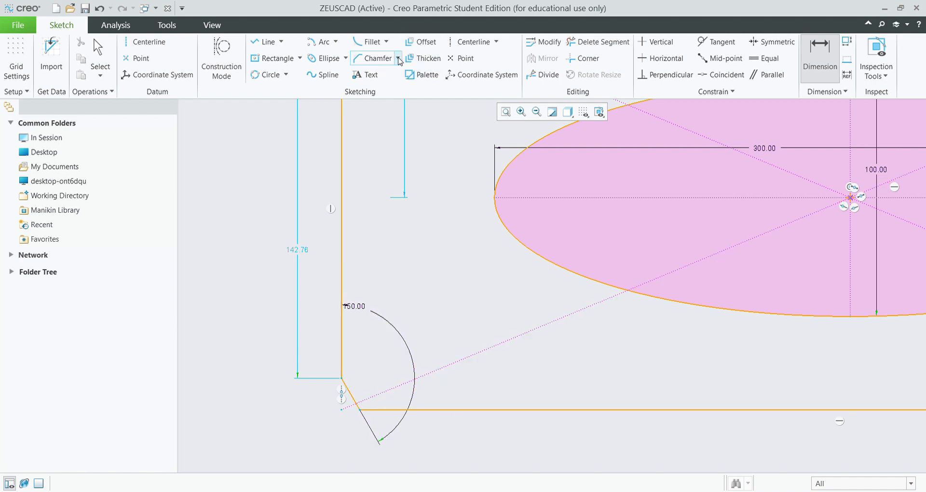
pyautogui.click(365, 74)
pyautogui.scroll(-5, 466, 305)
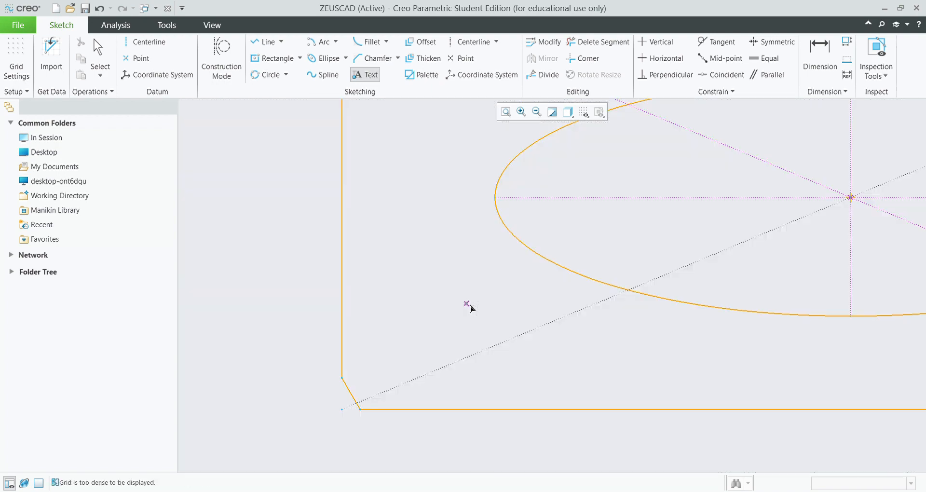
# Place large 'zeus' text starting at the ellipse centre, after abandoning a first attempt.
pyautogui.scroll(-3, 477, 292)
pyautogui.scroll(2, 612, 263)
pyautogui.click(398, 281)
pyautogui.click(565, 281)
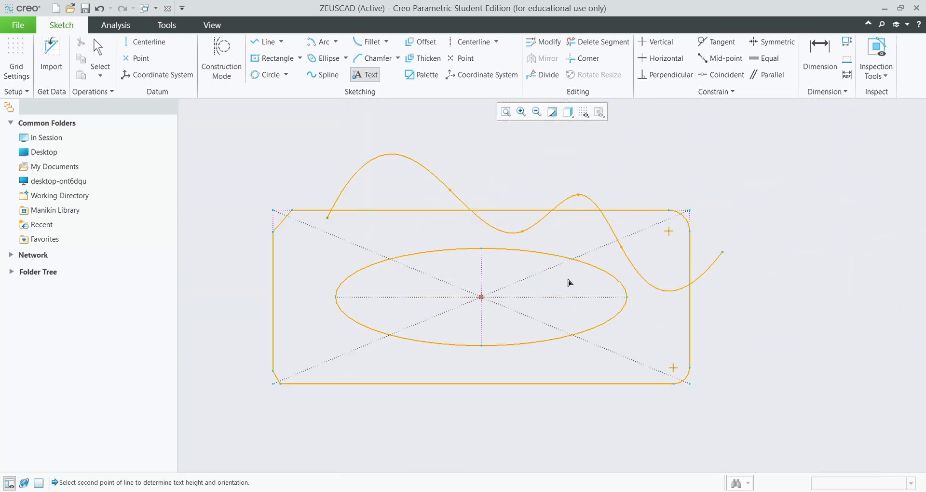
pyautogui.click(551, 110)
pyautogui.click(367, 75)
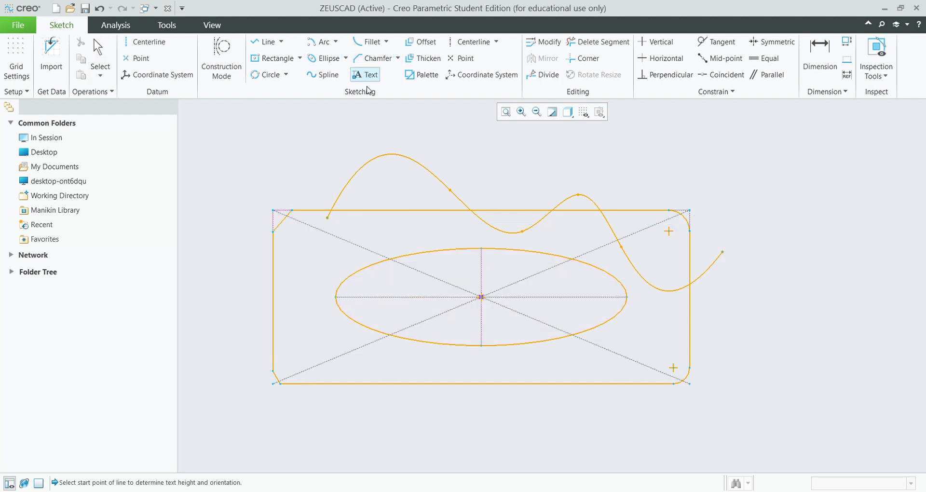
pyautogui.click(480, 296)
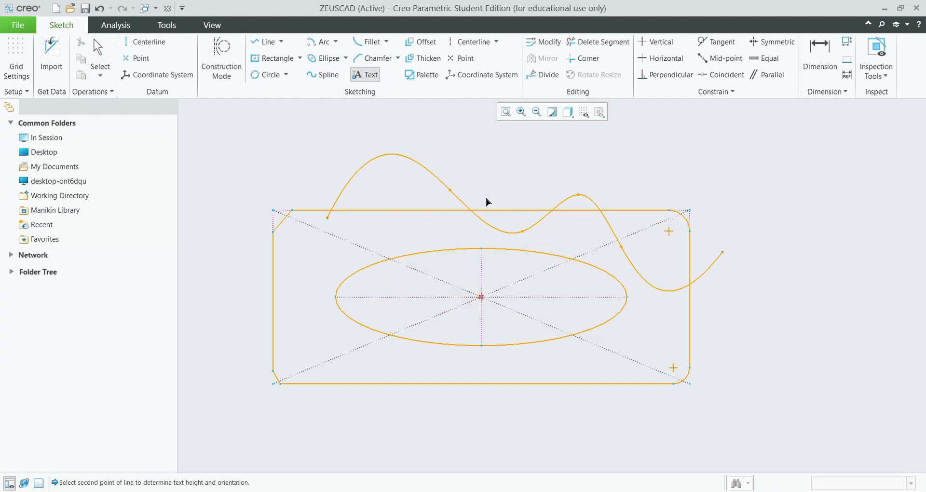
pyautogui.click(481, 334)
pyautogui.write('zeus')
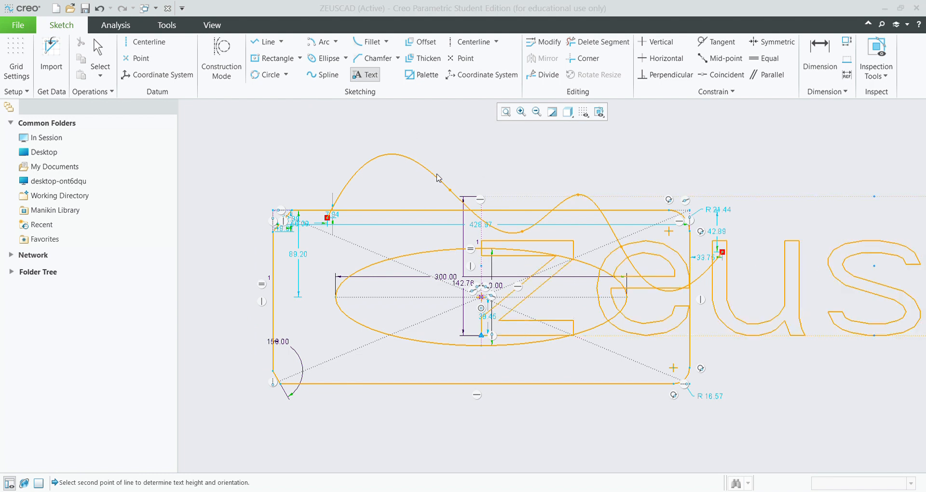
pyautogui.click(504, 386)
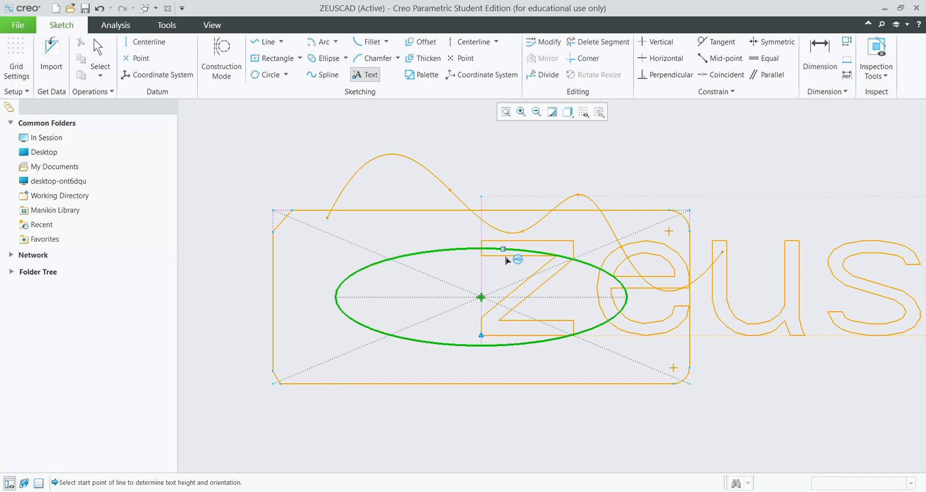
pyautogui.scroll(1, 481, 272)
pyautogui.scroll(-8, 485, 275)
pyautogui.scroll(6, 485, 275)
# Start a second text reading 'No' on the centreline, then cancel it.
pyautogui.click(365, 74)
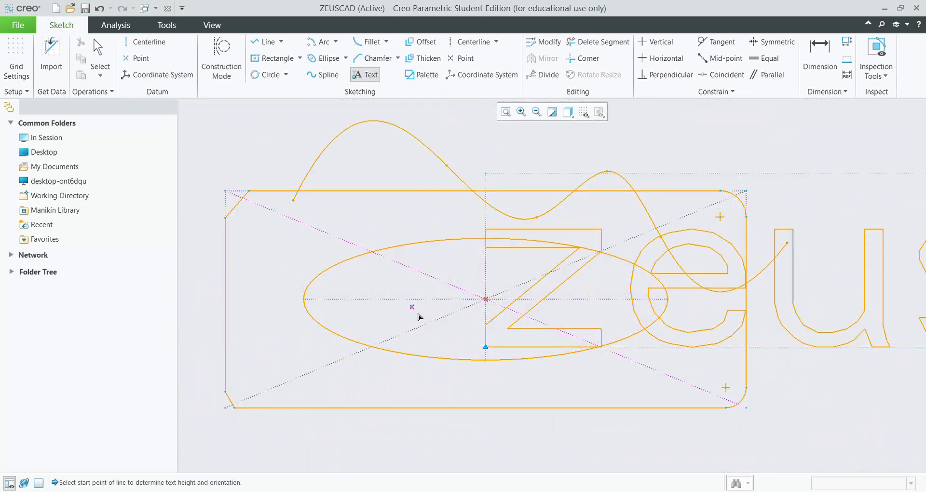
pyautogui.click(388, 300)
pyautogui.click(647, 390)
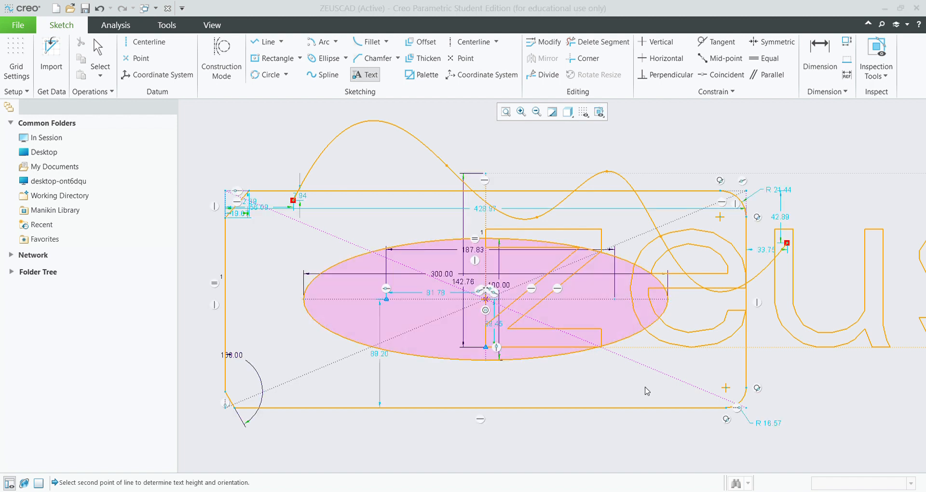
pyautogui.write('N')
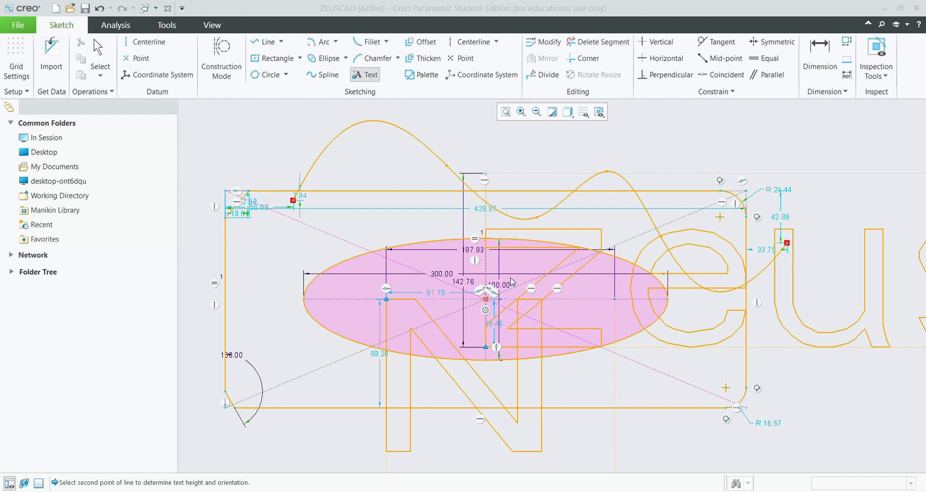
pyautogui.write('o')
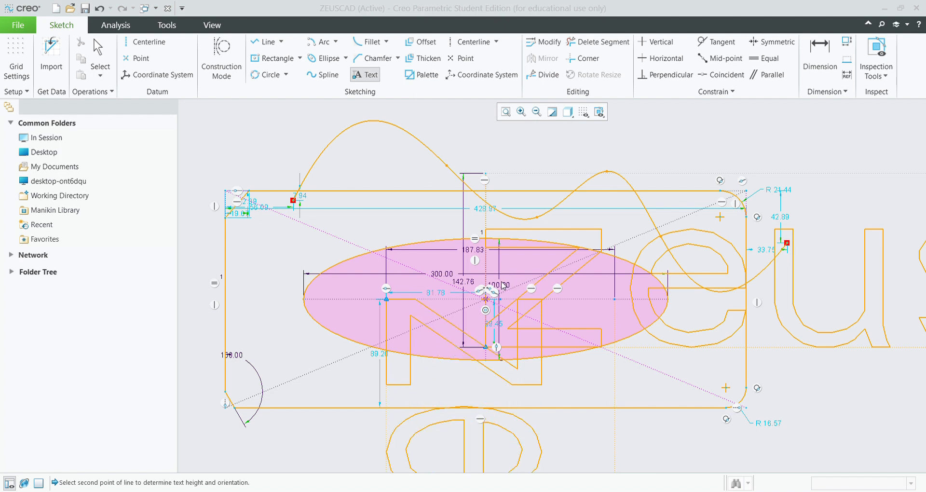
pyautogui.middleClick(503, 214)
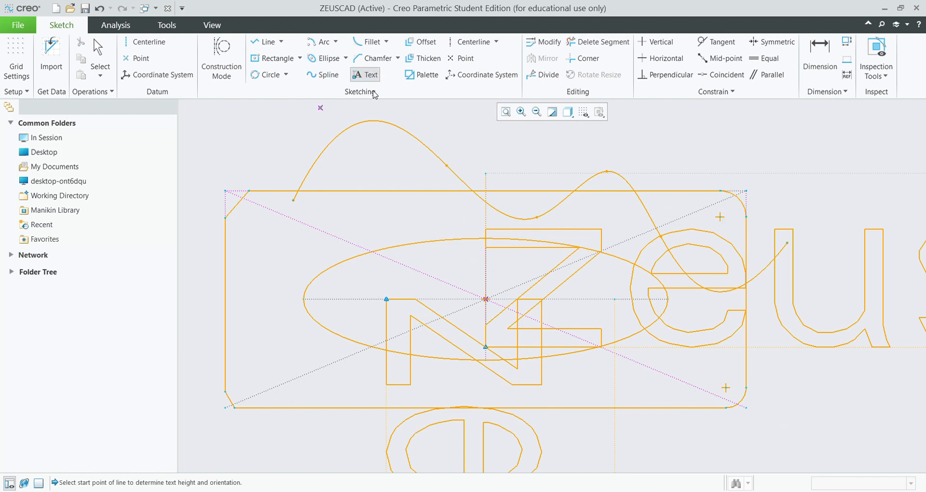
pyautogui.middleClick(457, 282)
# Add small 'zeuscad' text near the rectangle's top edge, correcting a typo.
pyautogui.click(365, 74)
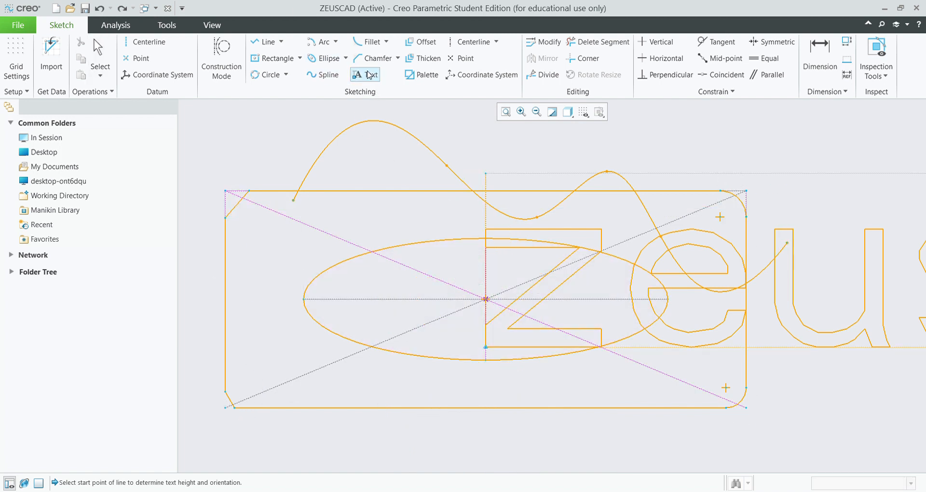
pyautogui.click(408, 216)
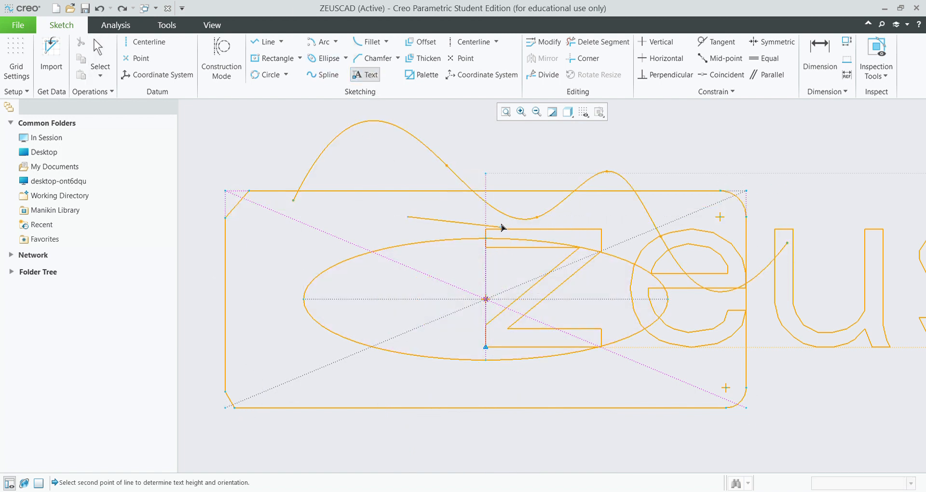
pyautogui.click(412, 172)
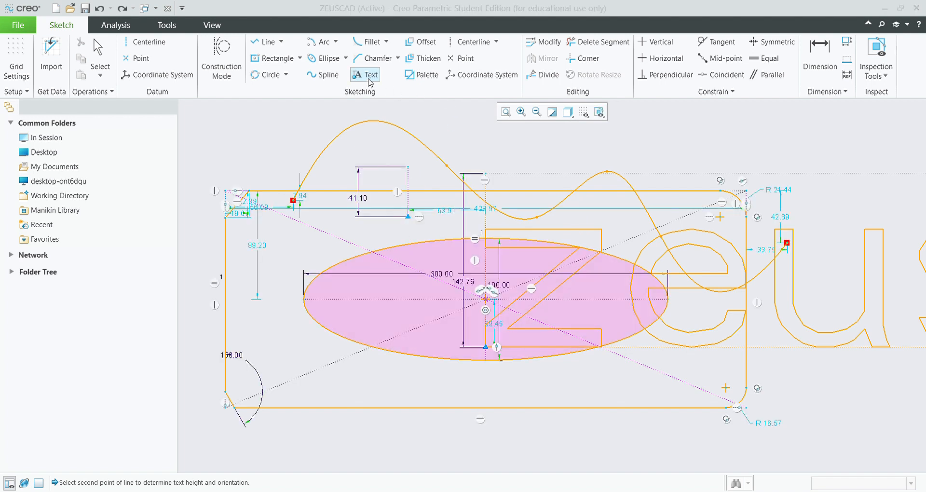
pyautogui.write('zeusca')
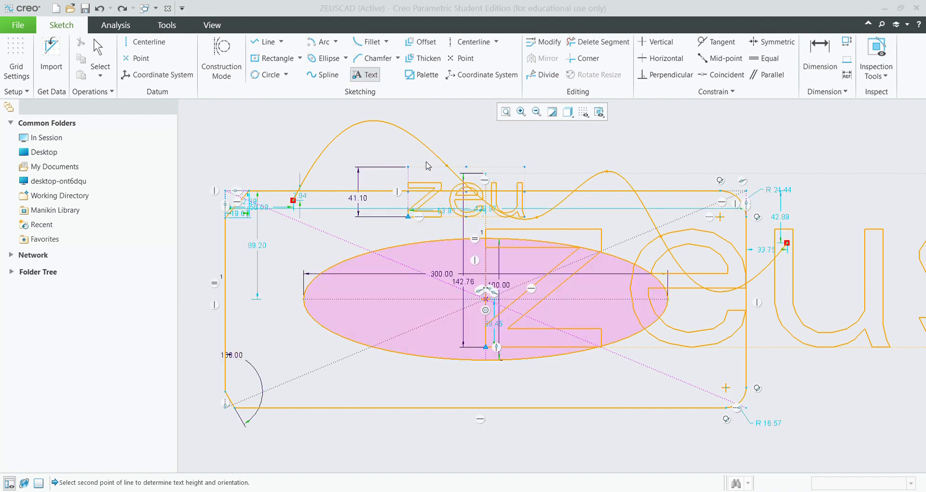
pyautogui.write('f')
pyautogui.press('BackSpace')
pyautogui.write('d')
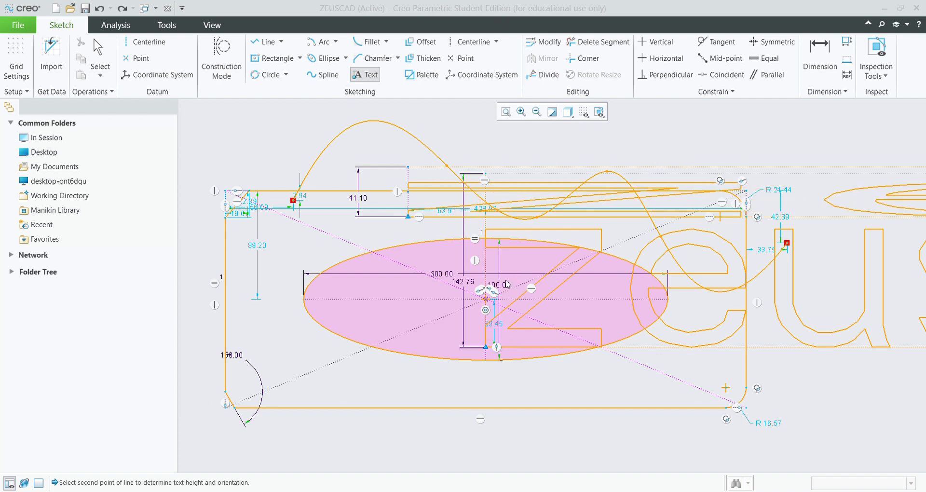
pyautogui.middleClick(516, 381)
pyautogui.scroll(3, 790, 285)
pyautogui.scroll(-5, 789, 286)
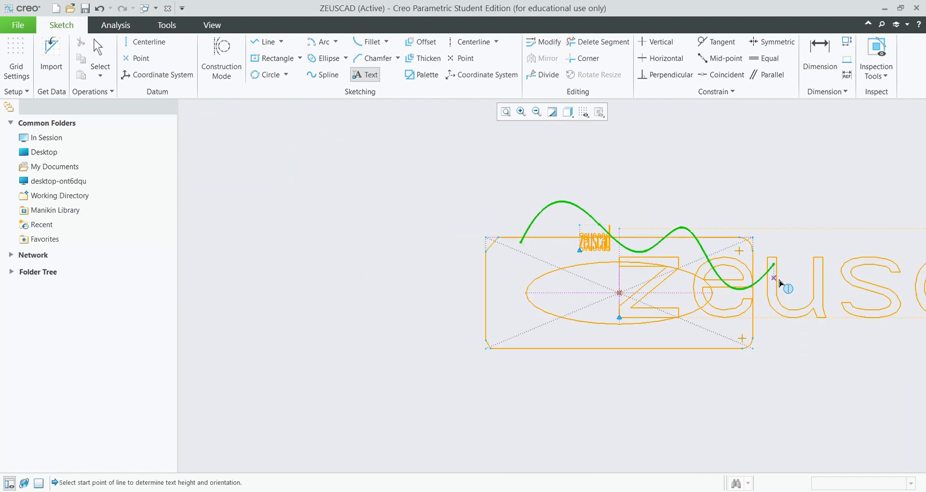
pyautogui.scroll(-3, 780, 283)
pyautogui.scroll(2, 863, 275)
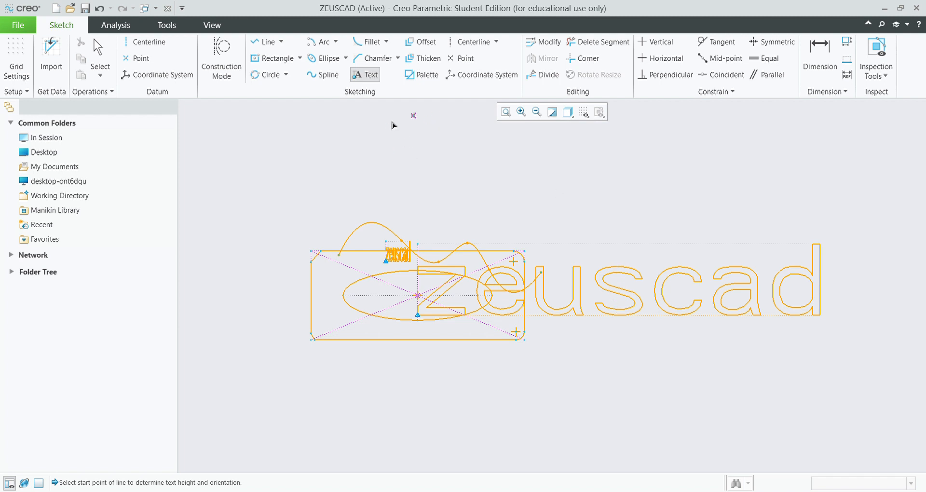
# Undo everything, redo back through the zeuscad text, then undo again until the sketch is empty.
pyautogui.middleClick(434, 239)
pyautogui.hotkey('ctrl', 'z')
pyautogui.hotkey('ctrl', 'z')
pyautogui.hotkey('ctrl', 'z')
pyautogui.hotkey('ctrl', 'z')
pyautogui.hotkey('ctrl', 'z')
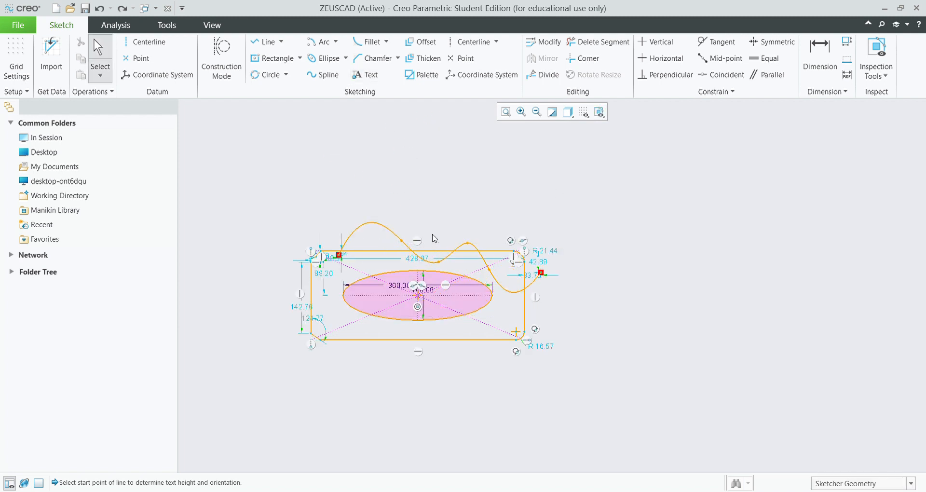
pyautogui.hotkey('ctrl', 'z')
pyautogui.hotkey('ctrl', 'z')
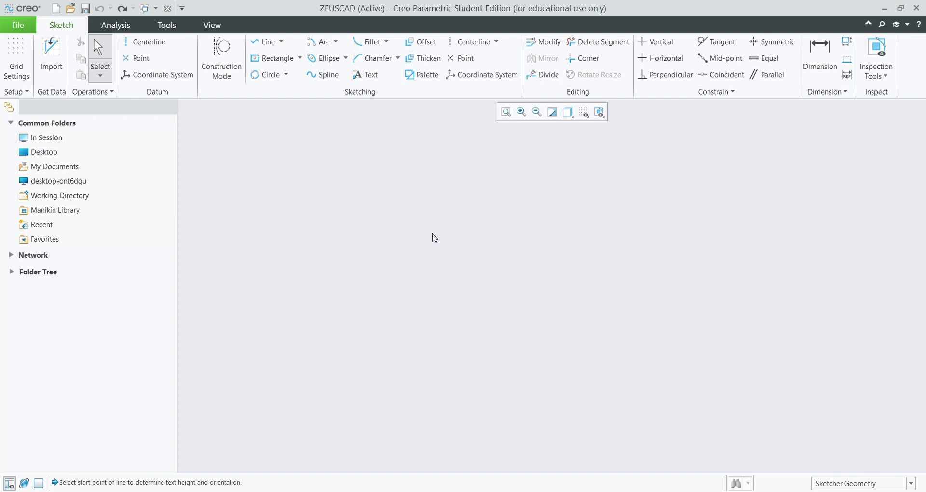
pyautogui.hotkey('ctrl', 'y')
pyautogui.hotkey('ctrl', 'y')
pyautogui.hotkey('ctrl', 'y')
pyautogui.hotkey('ctrl', 'y')
pyautogui.hotkey('ctrl', 'y')
pyautogui.hotkey('ctrl', 'y')
pyautogui.hotkey('ctrl', 'y')
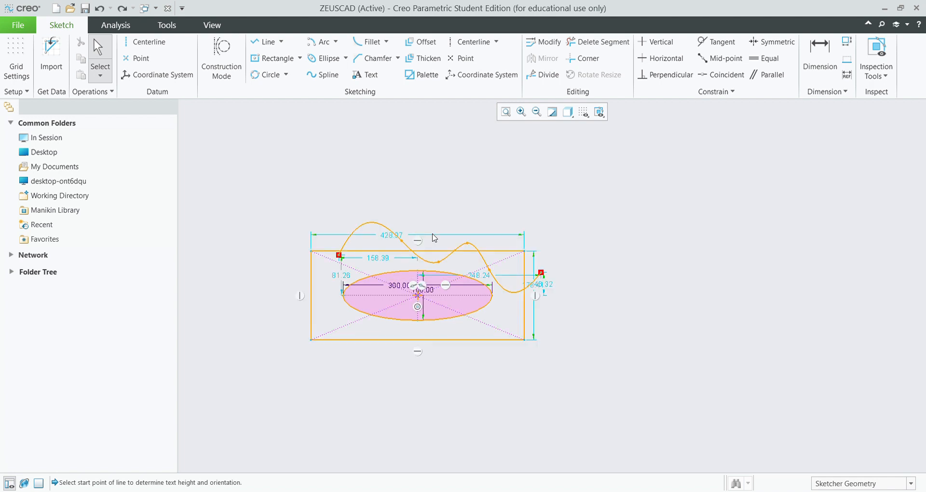
pyautogui.hotkey('ctrl', 'y')
pyautogui.hotkey('ctrl', 'y')
pyautogui.hotkey('ctrl', 'y')
pyautogui.hotkey('ctrl', 'y')
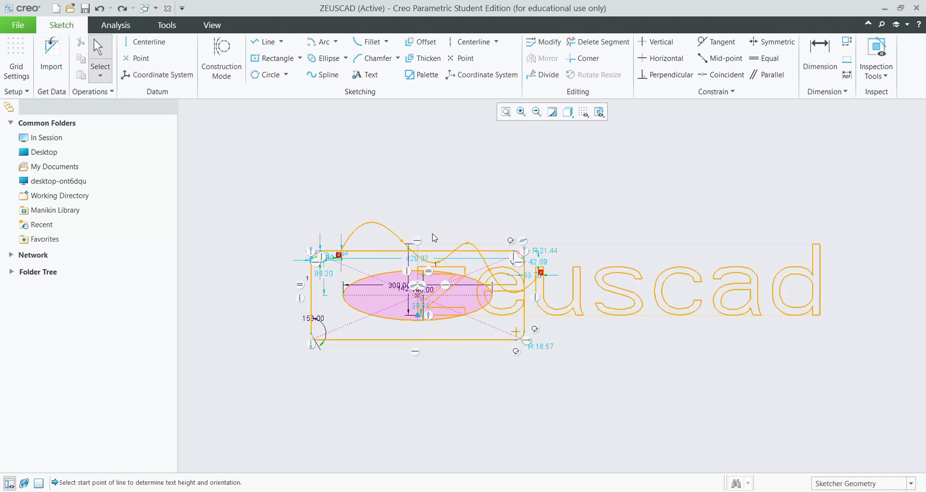
pyautogui.hotkey('ctrl', 'z')
pyautogui.hotkey('ctrl', 'z')
pyautogui.hotkey('ctrl', 'z')
pyautogui.hotkey('ctrl', 'z')
pyautogui.hotkey('ctrl', 'z')
pyautogui.hotkey('ctrl', 'z')
pyautogui.hotkey('ctrl', 'z')
pyautogui.hotkey('ctrl', 'z')
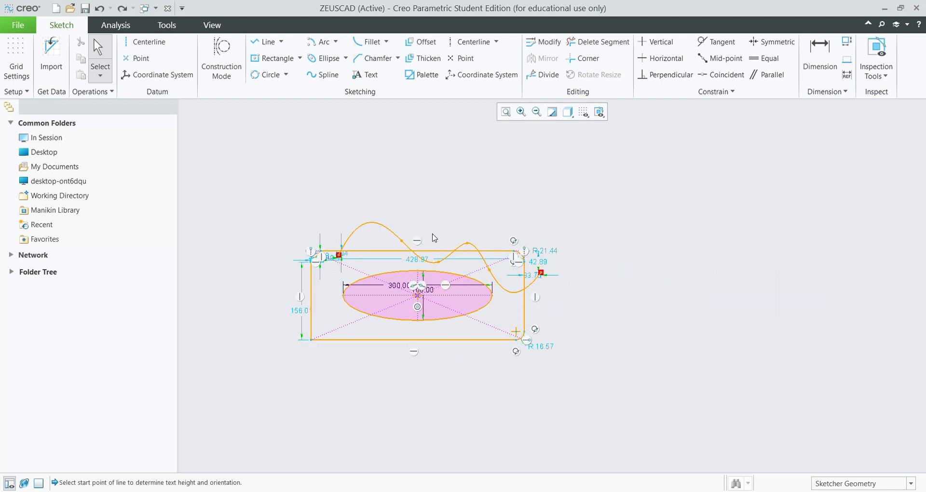
pyautogui.hotkey('ctrl', 'z')
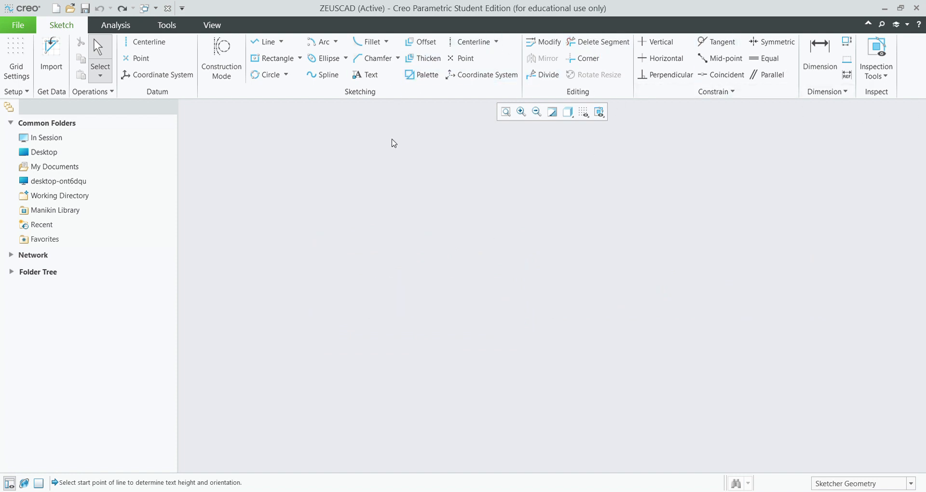
pyautogui.click(272, 57)
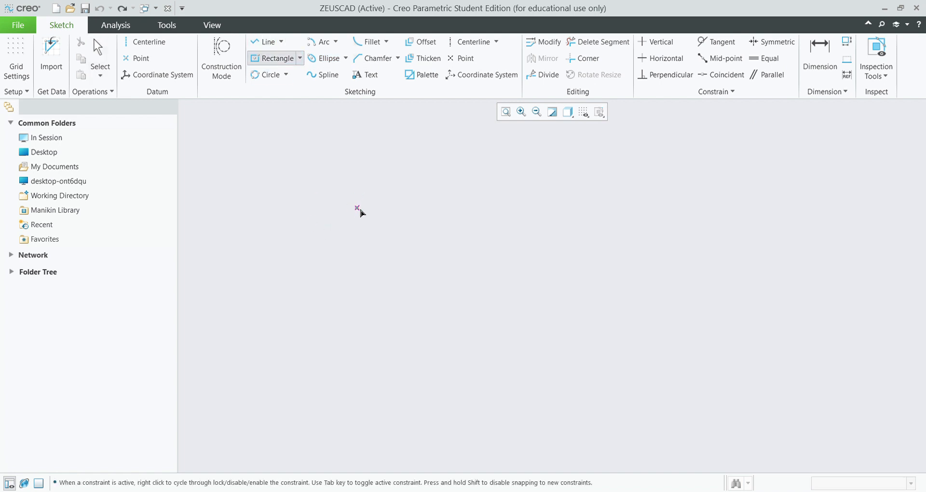
pyautogui.click(414, 192)
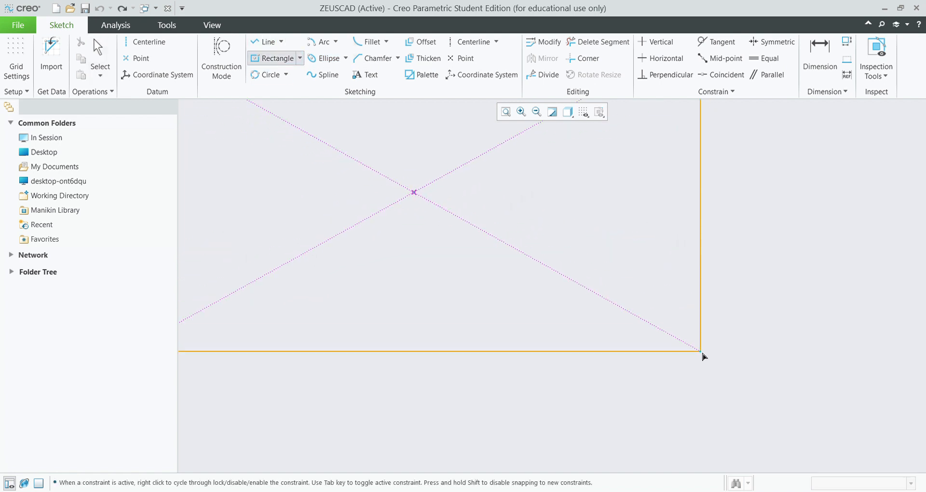
pyautogui.click(548, 248)
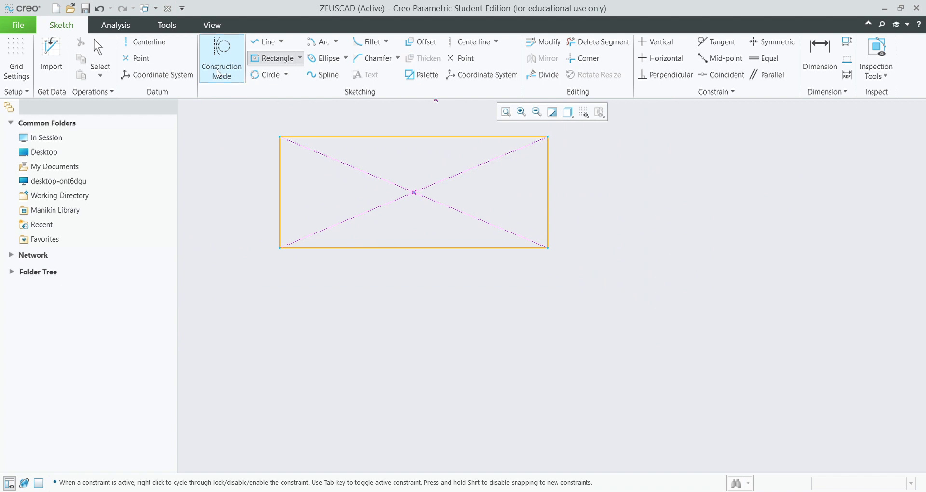
pyautogui.click(460, 269)
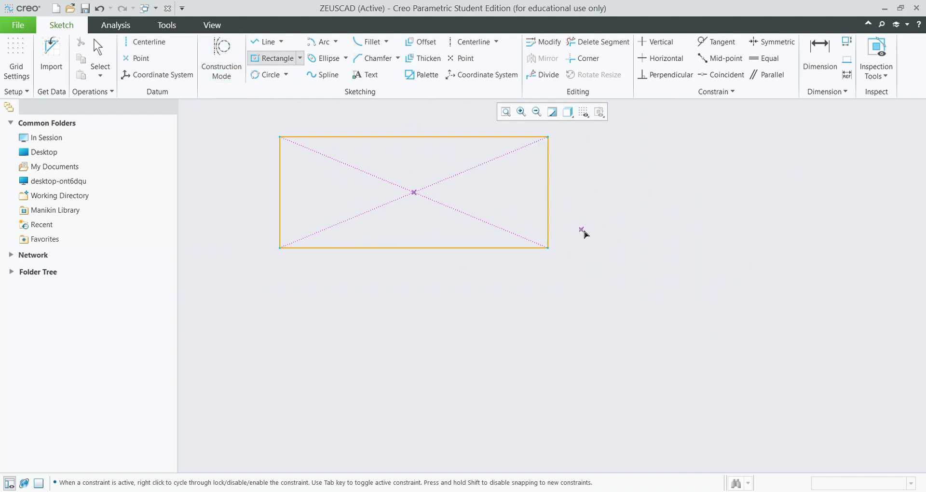
pyautogui.hotkey('ctrl', 'z')
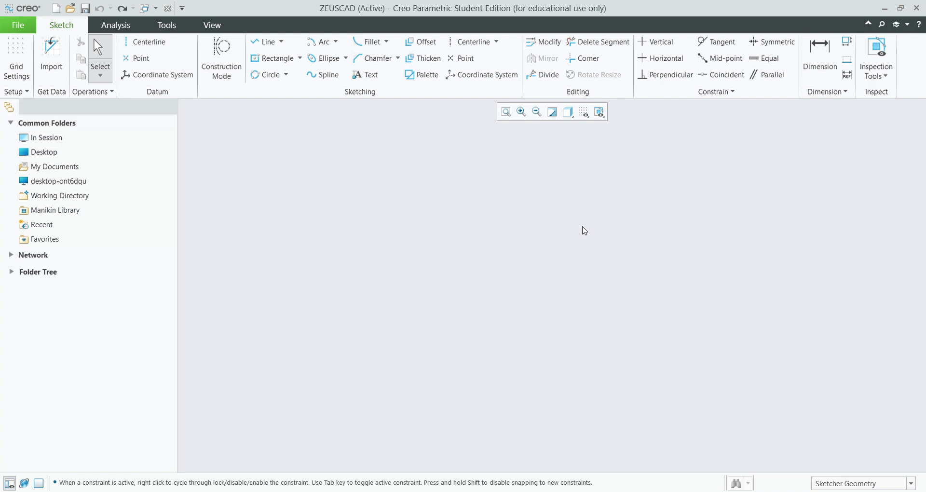